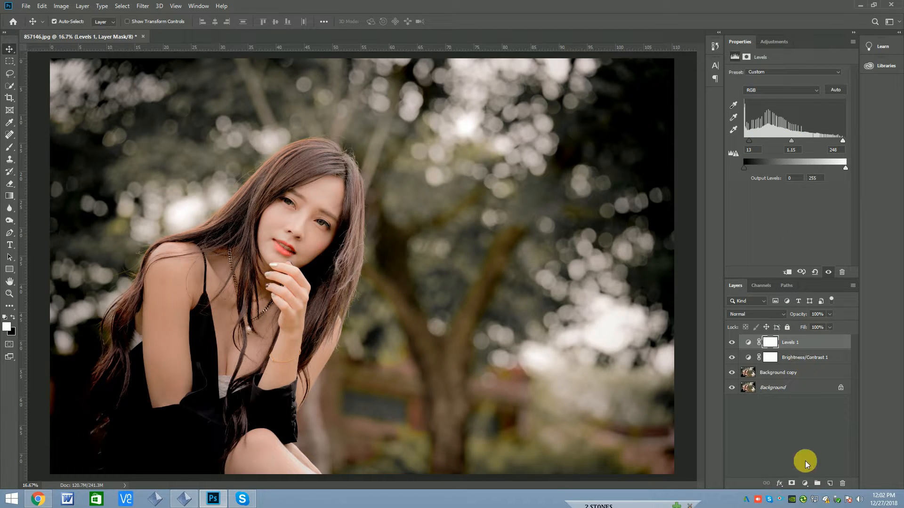
Step: Add a Curves adjustment layer, lift the black point to an output of about 21, and place midtone and highlight points slightly lower
click(805, 483)
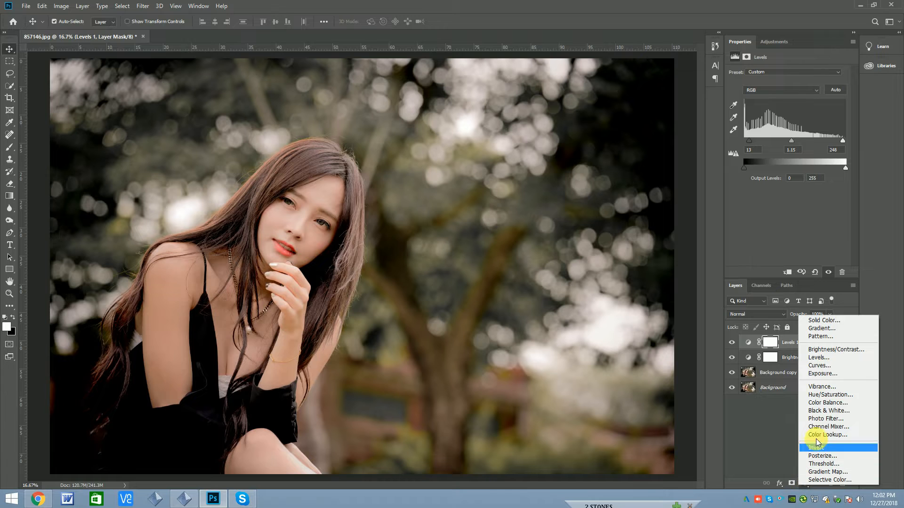
click(816, 366)
click(752, 185)
drag(756, 187, 748, 179)
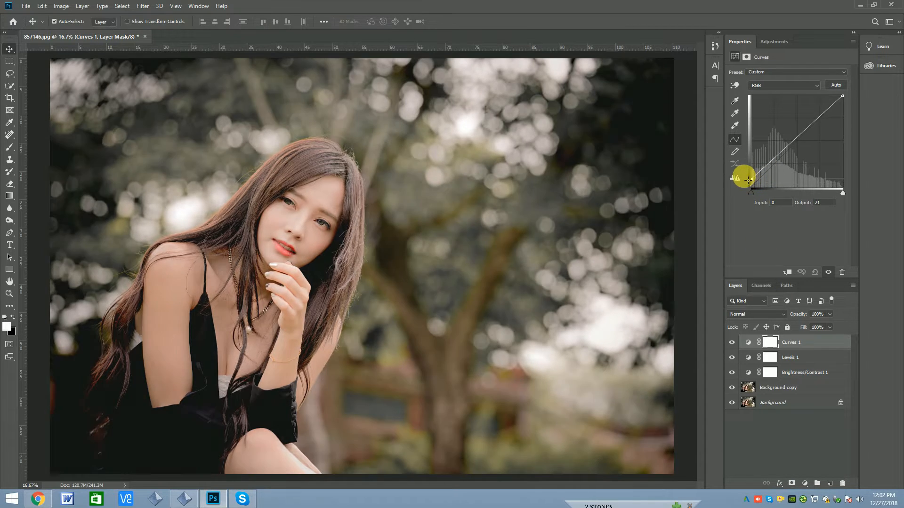
drag(817, 122, 789, 150)
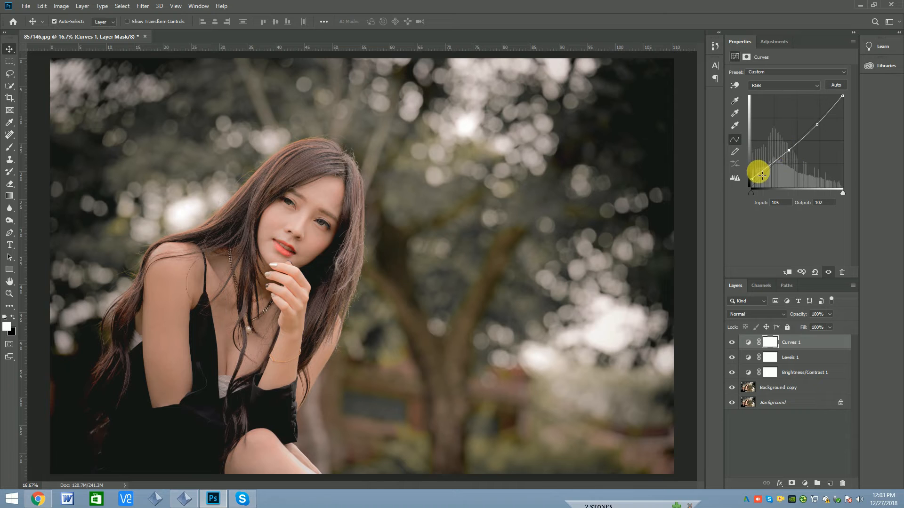
Step: Refine the Curves adjustment with points near 52 to 58, 77 to 81 and 140 to 135, and close its properties
drag(763, 178, 762, 174)
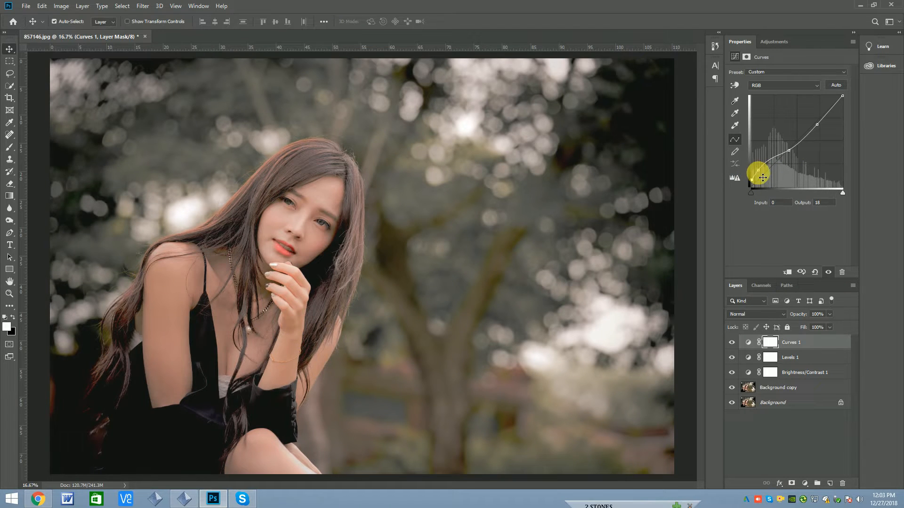
drag(763, 175, 773, 174)
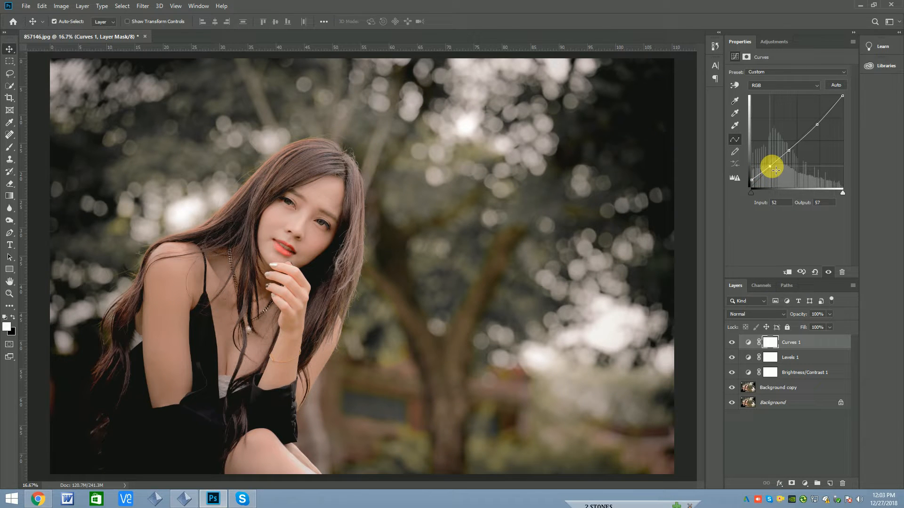
click(817, 125)
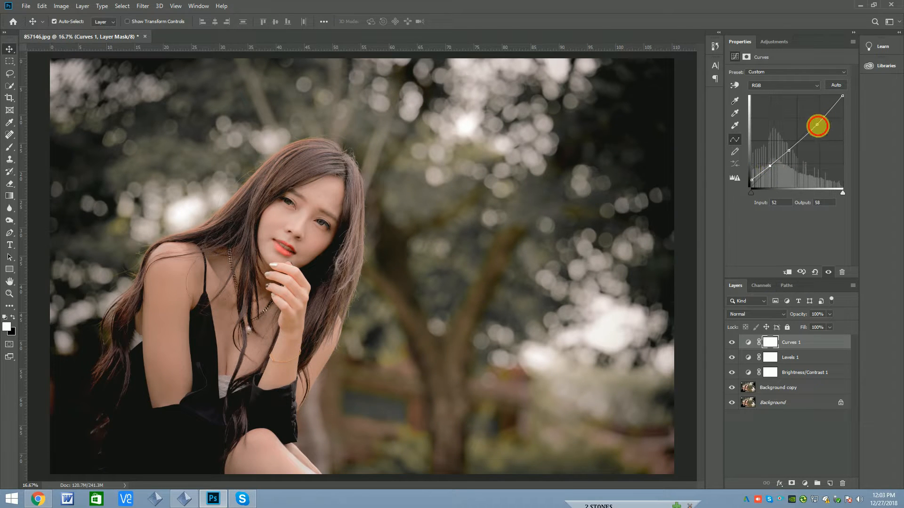
drag(821, 128, 820, 130)
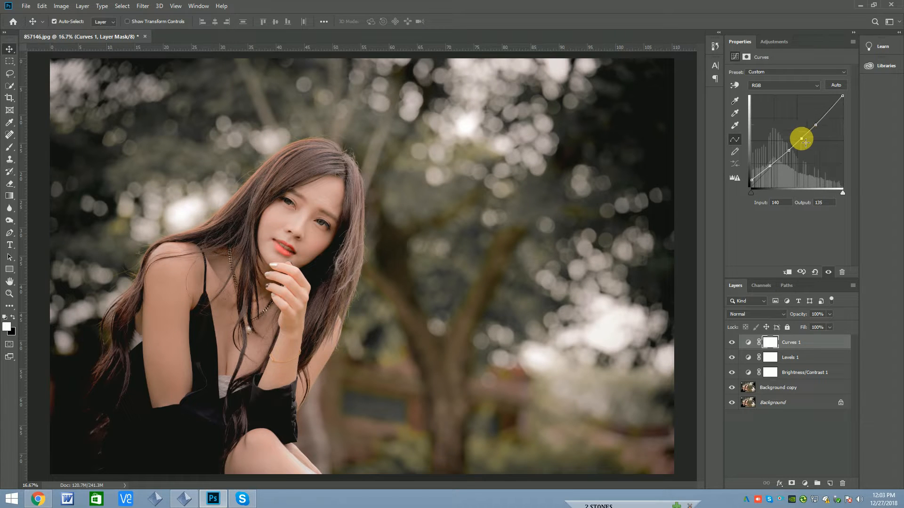
drag(804, 140, 781, 161)
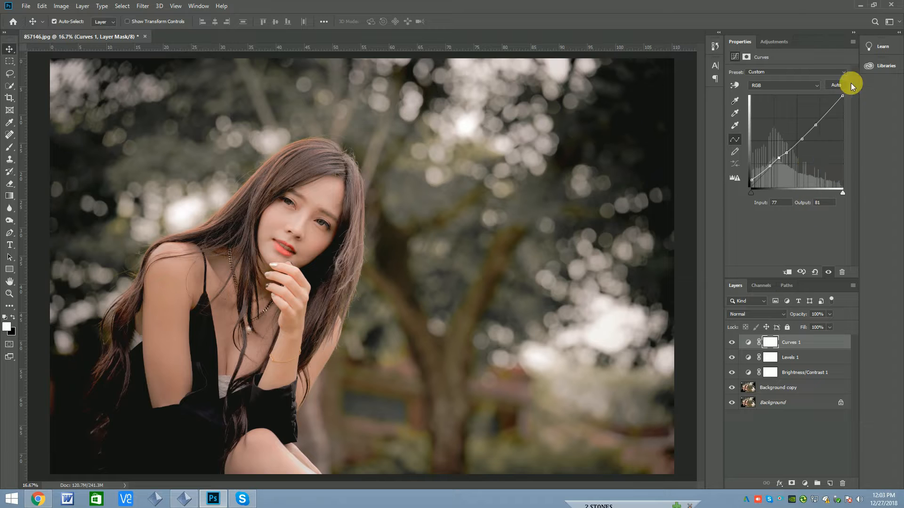
click(852, 42)
click(815, 159)
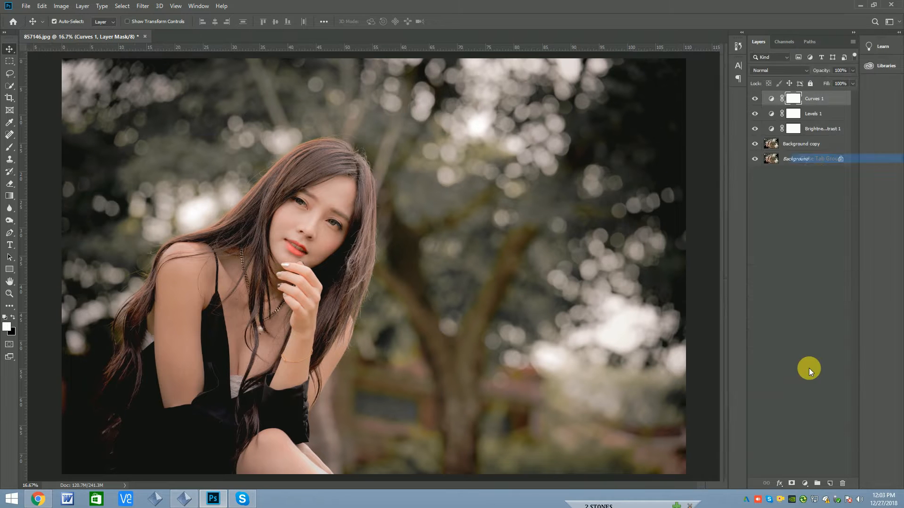
Step: Open the Camera Raw filter on Background copy and set Highlights -52, Shadows +30, Whites -63, Blacks +15, Clarity +11, Dehaze -16 and Vibrance -10
click(816, 144)
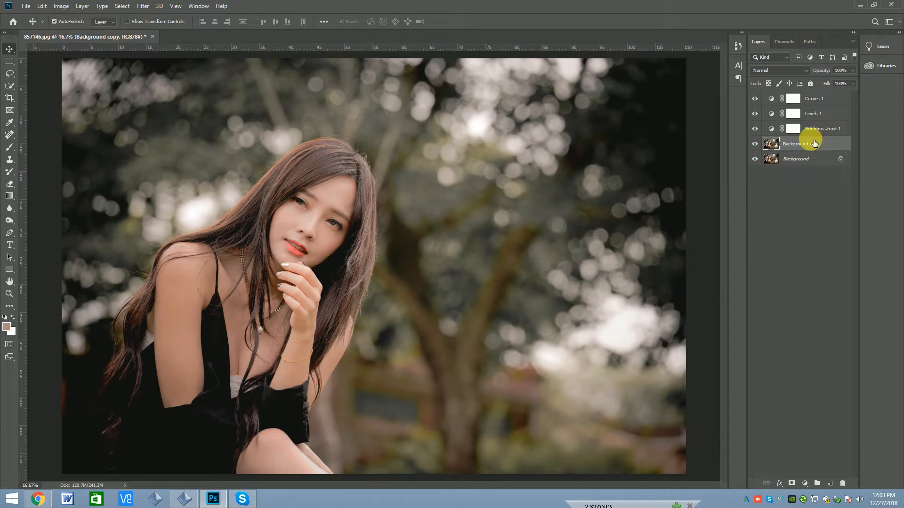
click(143, 6)
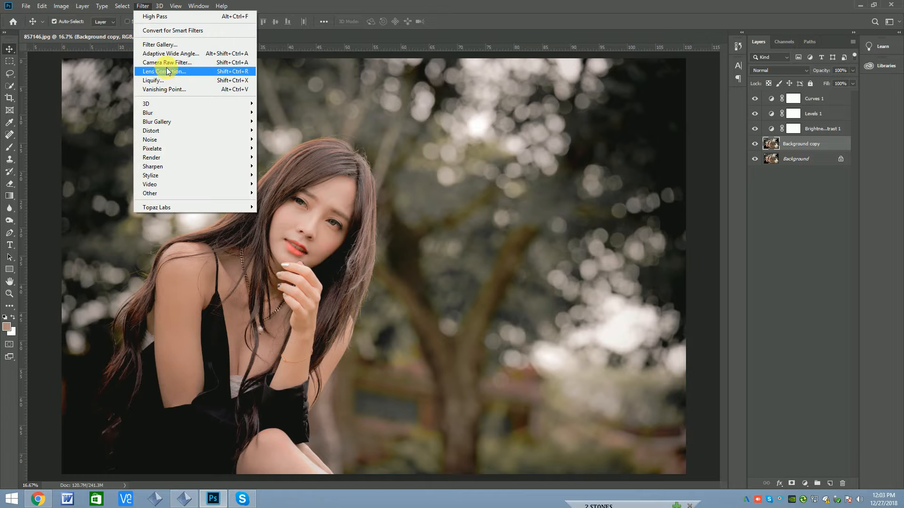
click(168, 64)
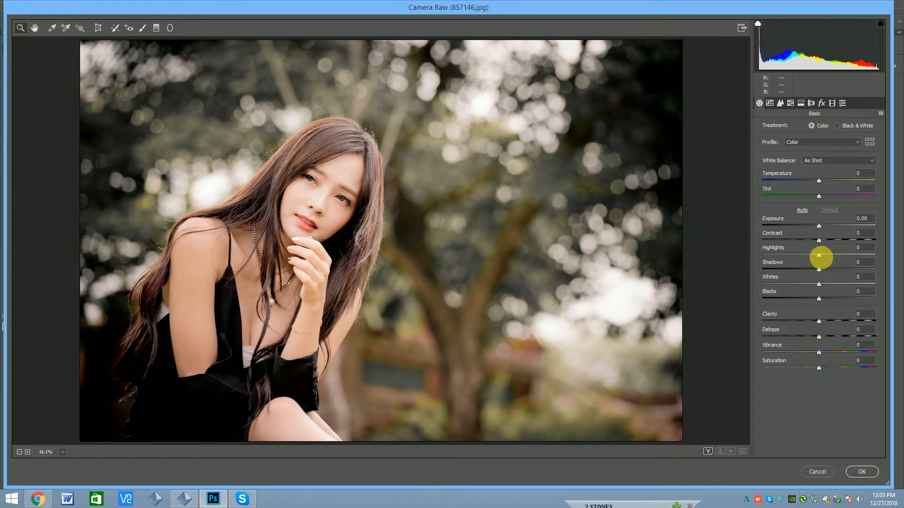
drag(818, 254, 813, 354)
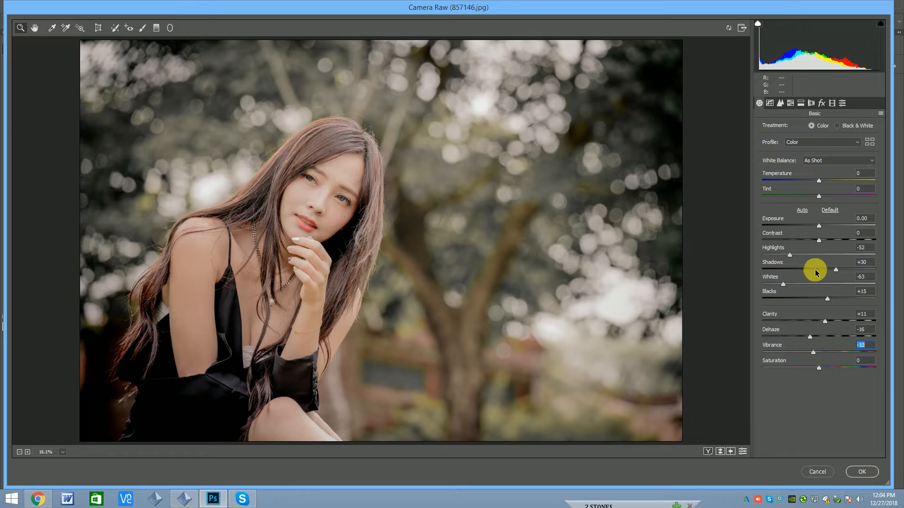
Step: Refine the basic tones with Contrast +10, Highlights -83, Shadows +30 and Whites -69
drag(818, 243, 771, 254)
drag(836, 270, 834, 272)
drag(783, 284, 779, 284)
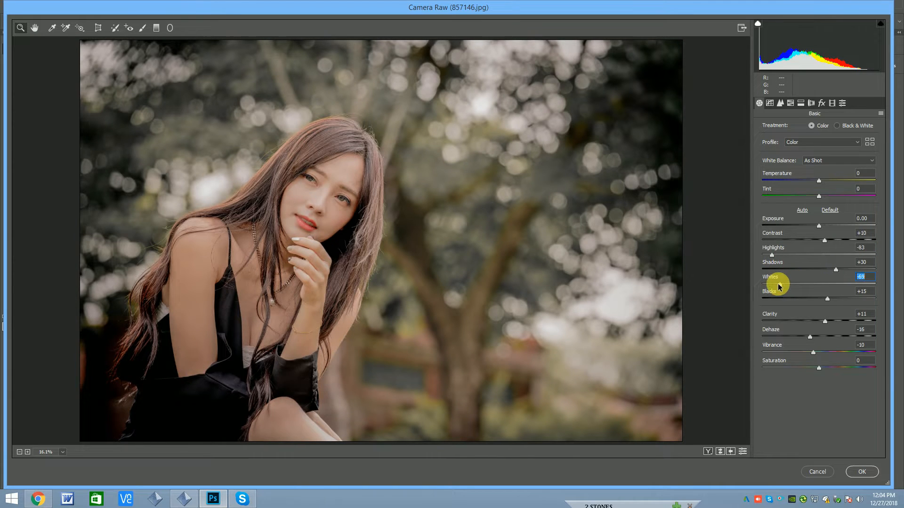
Step: Set the sharpening amount to 30 and the luminance noise reduction to about 11
click(779, 102)
drag(763, 144, 780, 145)
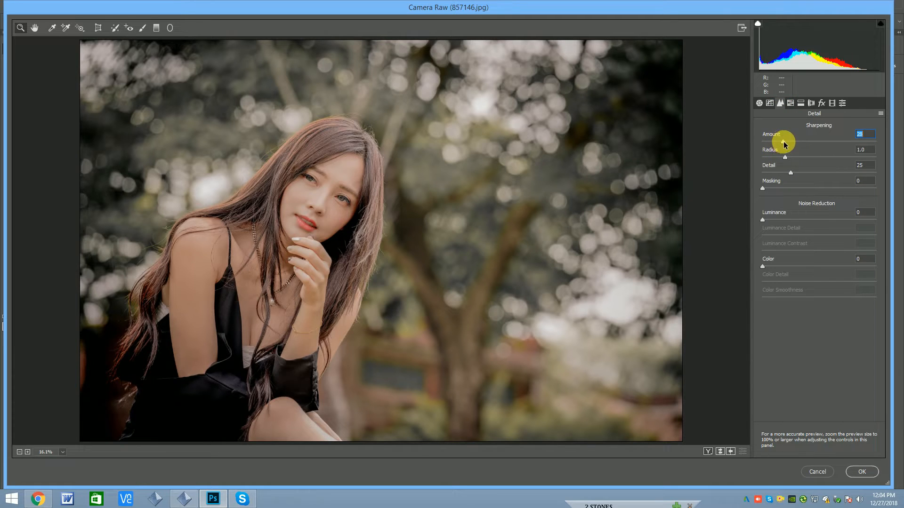
drag(763, 220, 776, 219)
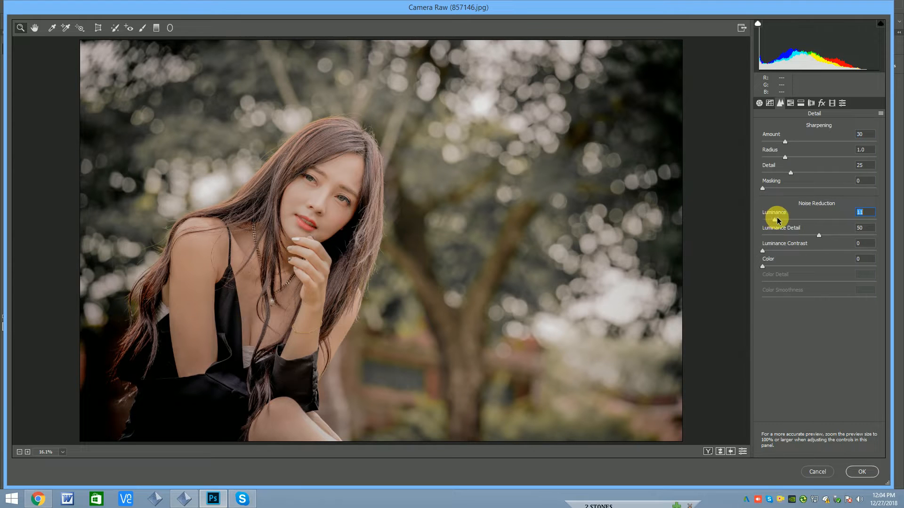
Step: Set the HSL saturation of Yellows, Greens, Blues, Purples and Magentas to -100 and Oranges to about -18
click(790, 102)
click(797, 128)
drag(826, 200, 724, 192)
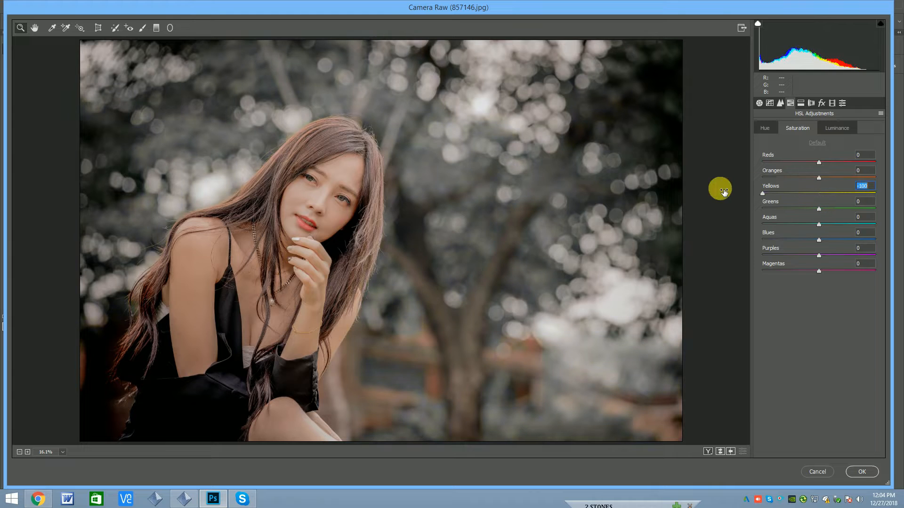
drag(819, 208, 650, 208)
drag(818, 241, 687, 241)
drag(818, 271, 637, 264)
drag(819, 255, 705, 256)
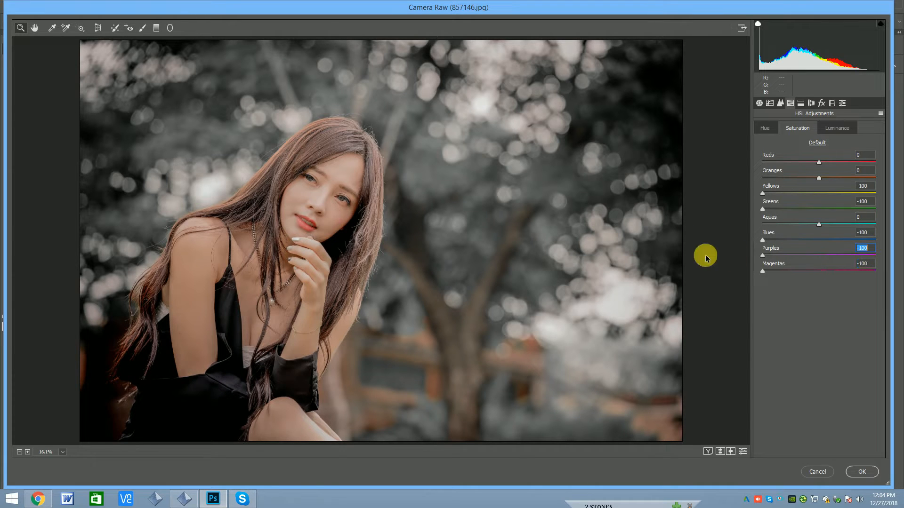
mouse_move(817, 180)
mouse_down()
mouse_move(800, 181)
mouse_move(809, 181)
mouse_up()
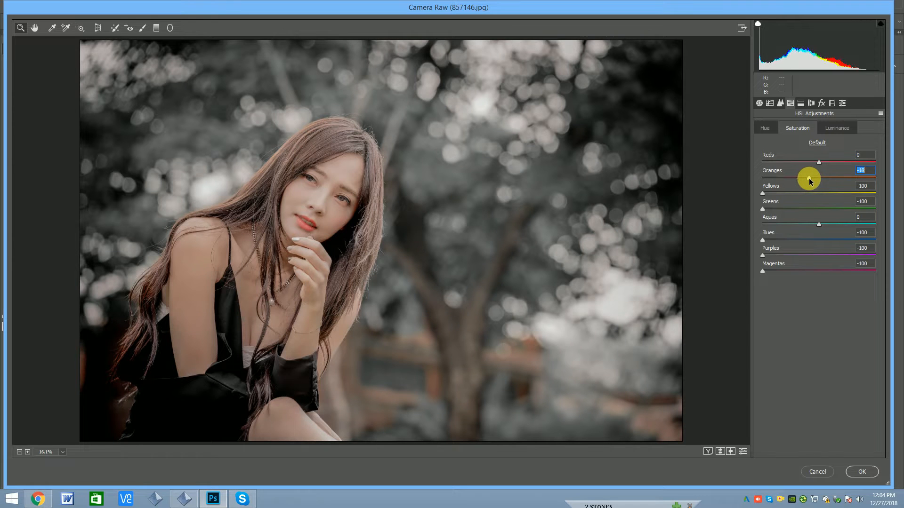
Step: Set the HSL luminance to Oranges -3, Yellows -10, Greens, Aquas and Blues -100, Purples +11 and Magentas +39
click(837, 128)
drag(819, 178, 653, 207)
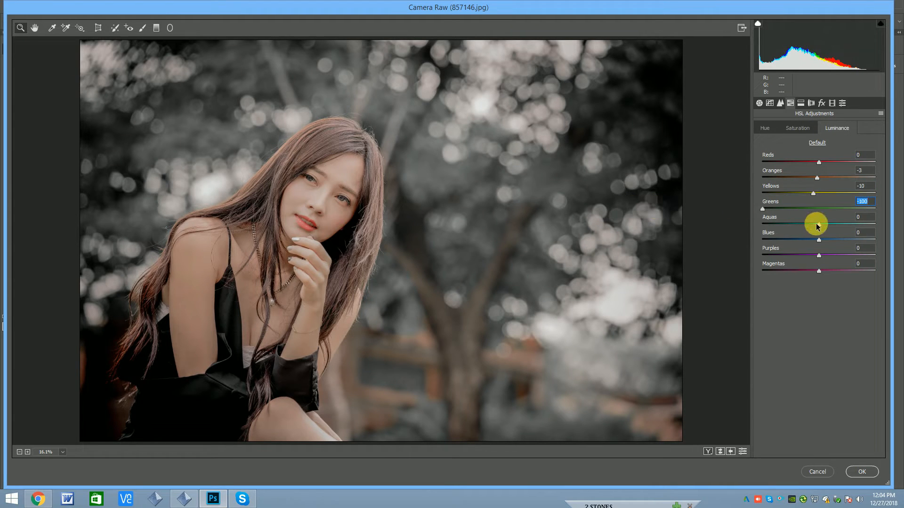
drag(818, 225, 605, 226)
drag(812, 240, 615, 237)
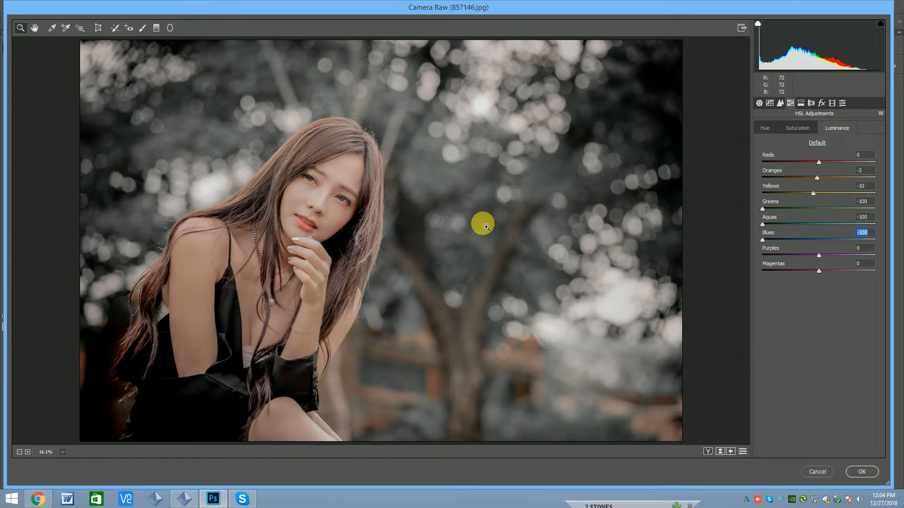
drag(819, 273, 643, 255)
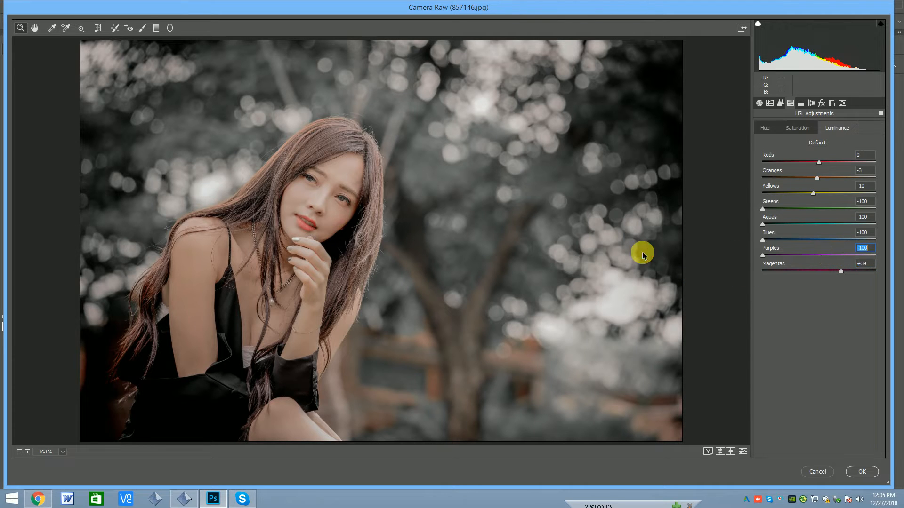
drag(847, 256, 825, 255)
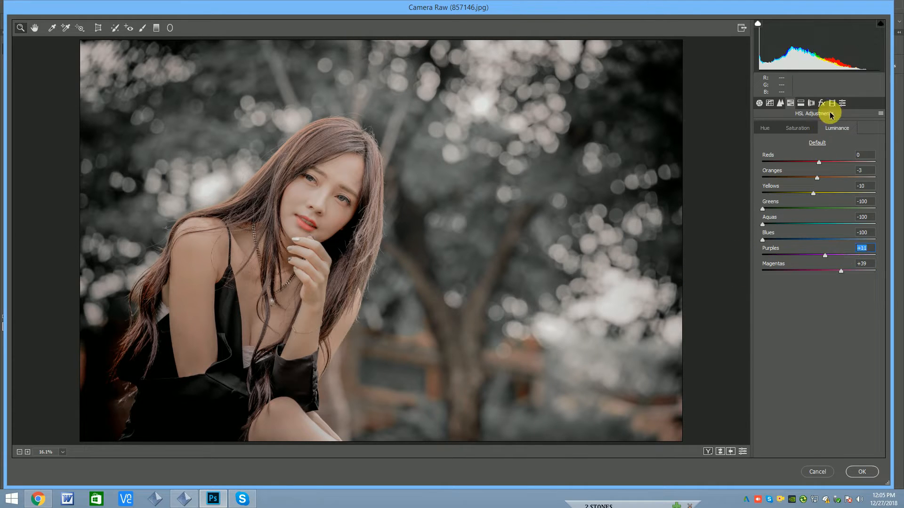
Step: Shape the RGB point tone curve with a black output of 19, a 123 to 126 midpoint, a 244 to 233 white point and three shadow points
click(770, 103)
drag(764, 293, 758, 282)
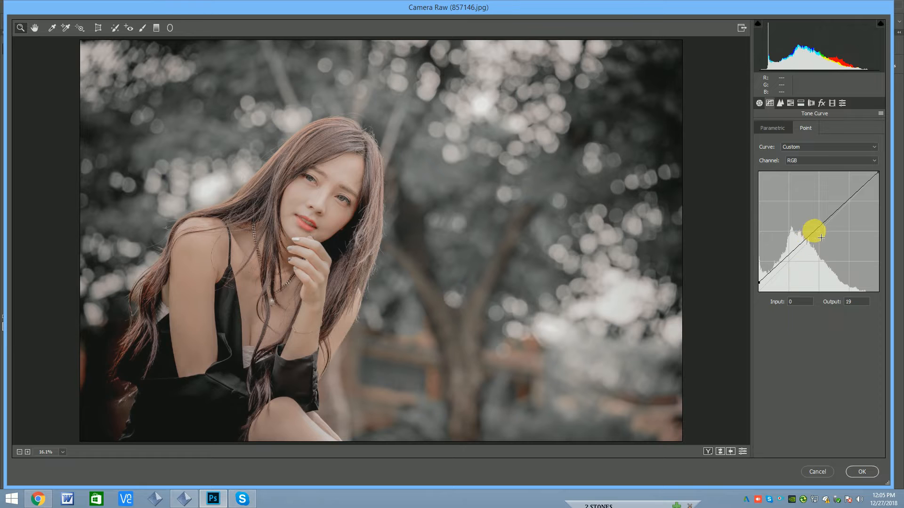
drag(821, 237, 823, 239)
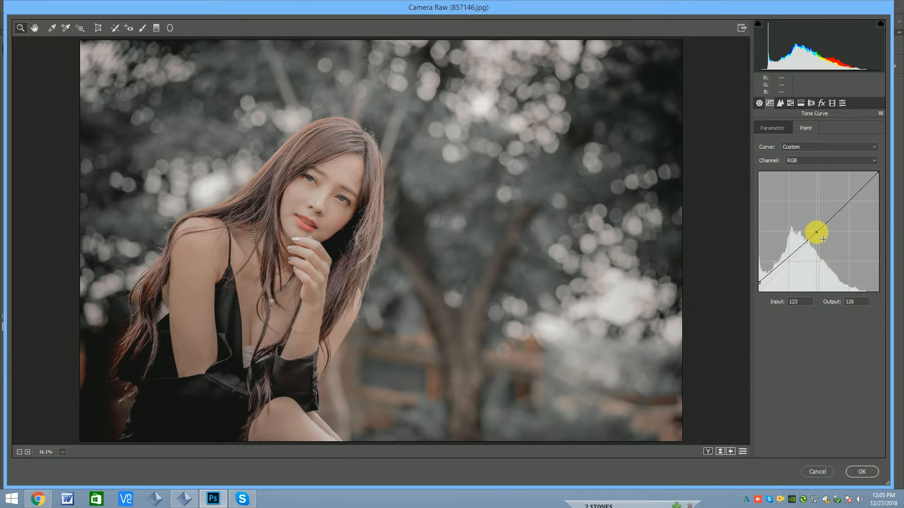
mouse_move(881, 182)
mouse_down()
mouse_move(885, 190)
mouse_move(873, 184)
mouse_up()
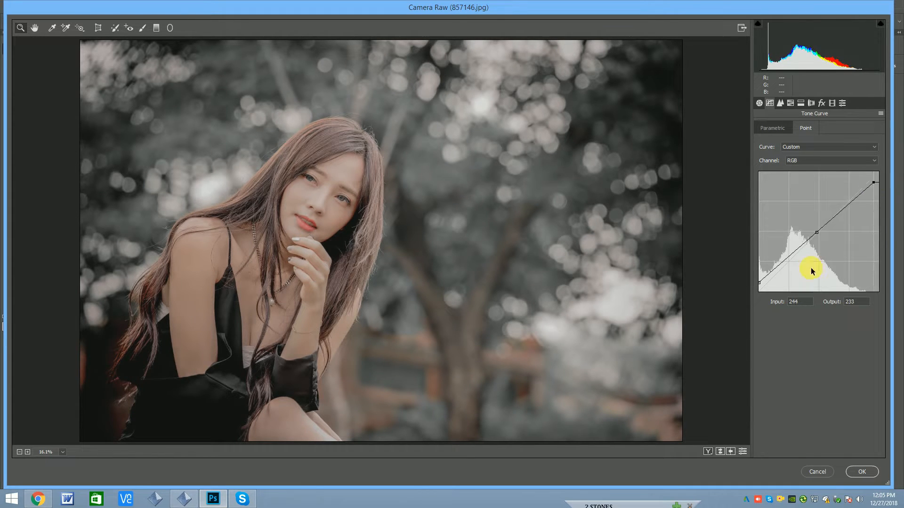
click(794, 256)
click(784, 266)
click(773, 274)
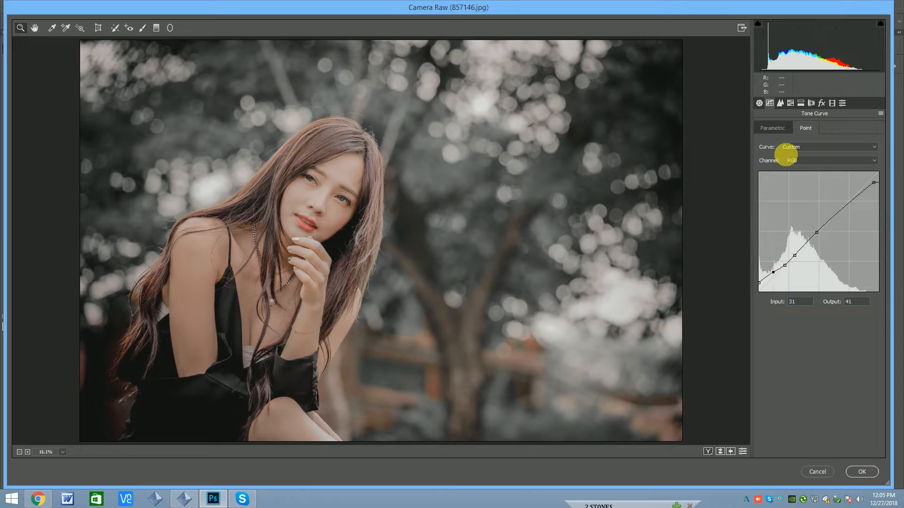
Step: Shift the Blue Primary hue slightly in the calibration settings and apply the Camera Raw filter
click(759, 104)
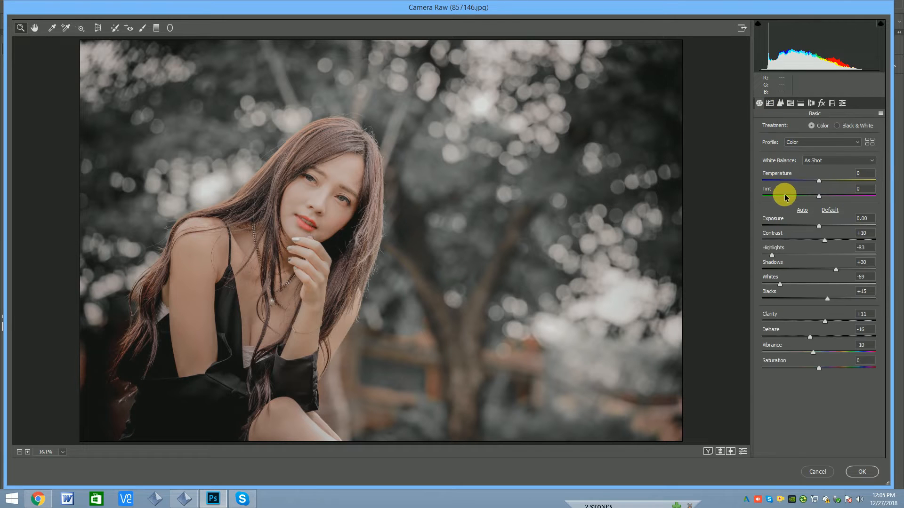
click(839, 104)
click(832, 103)
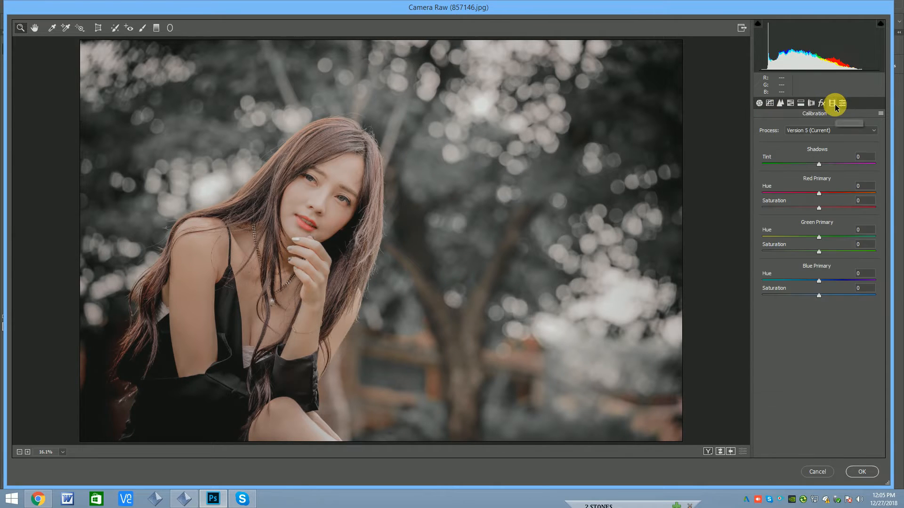
mouse_move(818, 281)
mouse_down()
mouse_move(797, 284)
mouse_move(821, 283)
mouse_up()
click(863, 473)
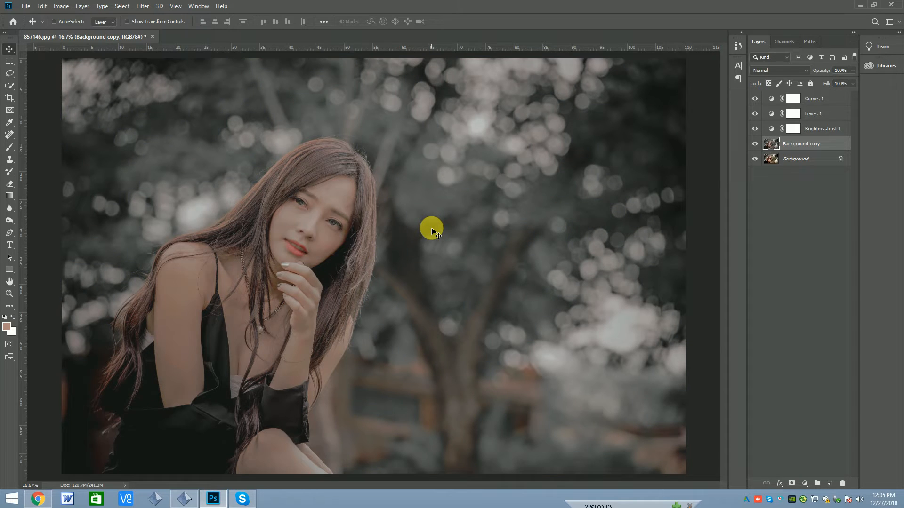
Step: Add a Selective Color adjustment layer above Background copy, raise Magenta in the Reds, set Yellow +21 and Black +24, and close its properties
key(ctrl+minus)
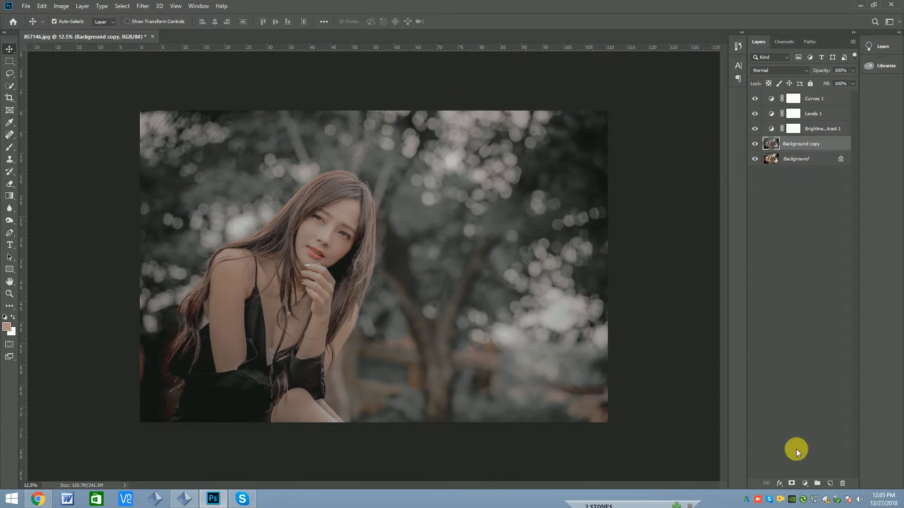
click(805, 484)
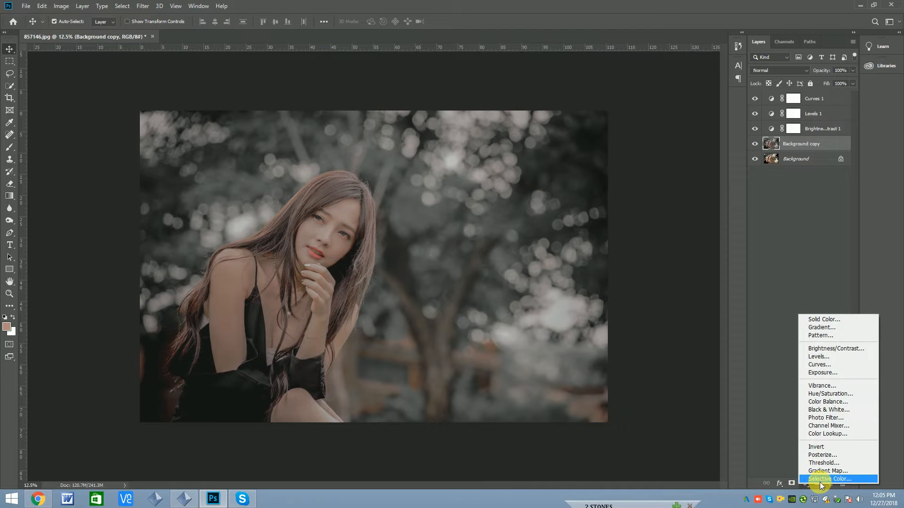
click(820, 482)
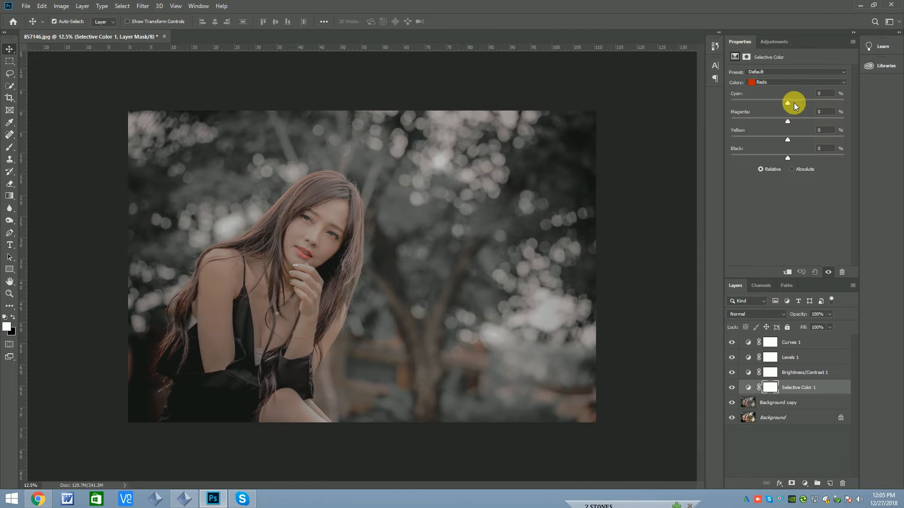
drag(826, 122, 808, 120)
click(853, 43)
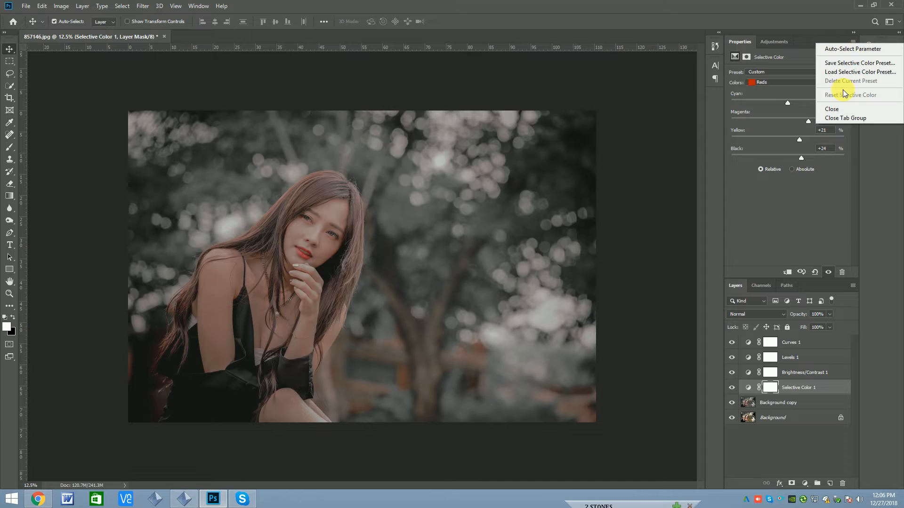
click(837, 109)
Step: Add a Channel Mixer adjustment layer with Red +88, Green -5 and Blue +10 in the Red output channel, and close its properties
click(805, 483)
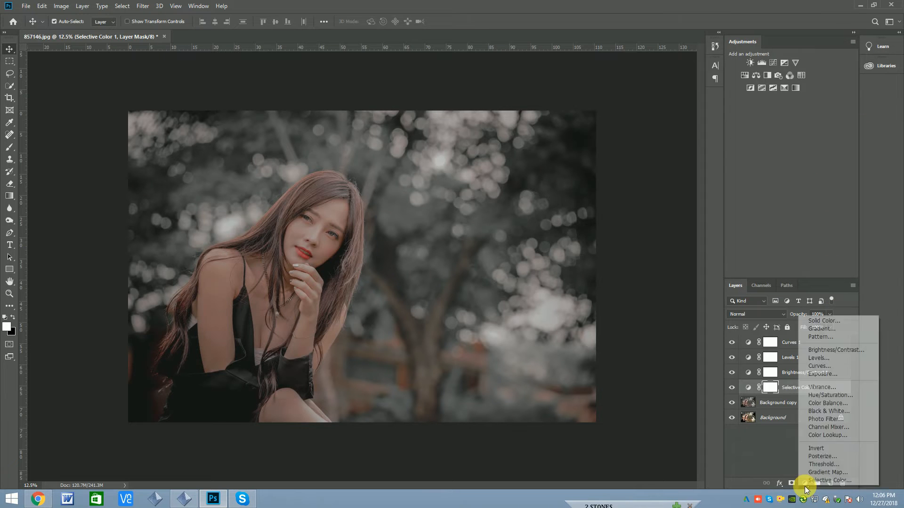
click(819, 428)
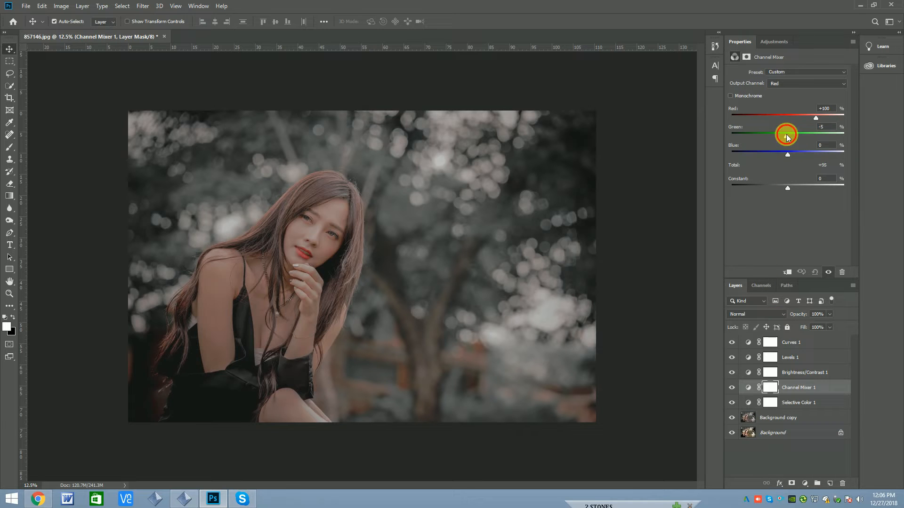
drag(787, 153, 790, 152)
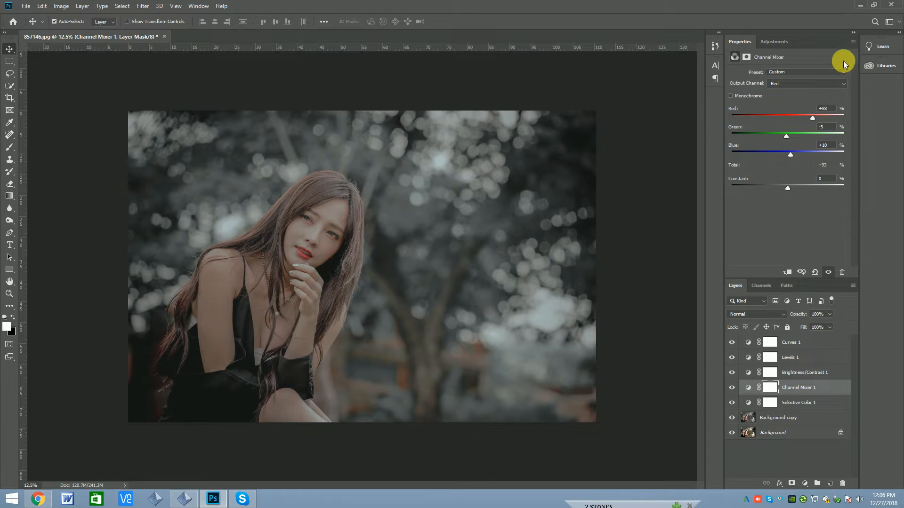
click(852, 41)
click(845, 111)
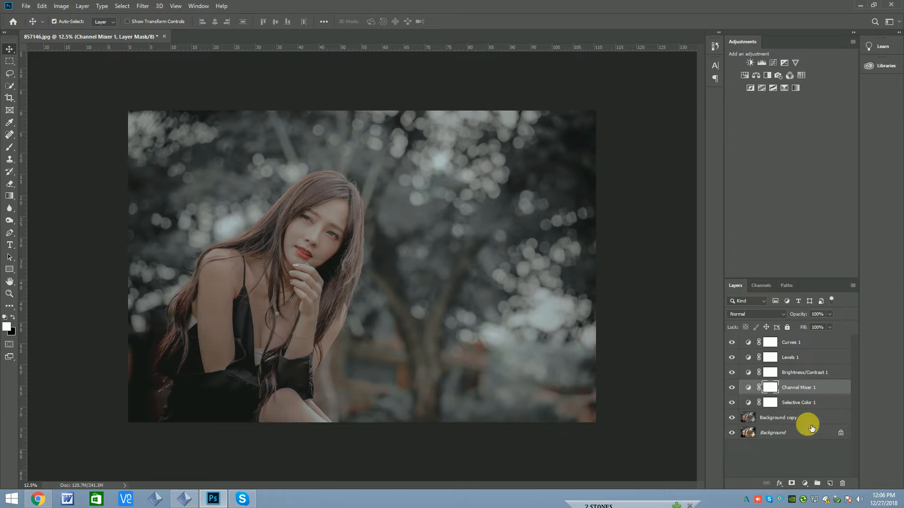
Step: Add a Color Lookup adjustment layer directly above Background copy and set its 3DLUT file to filmstock_50.3dl
click(807, 346)
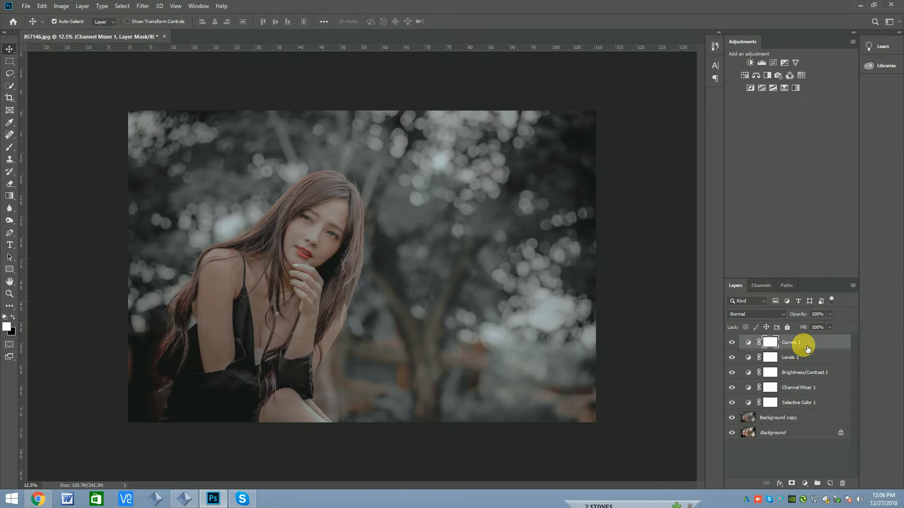
click(797, 421)
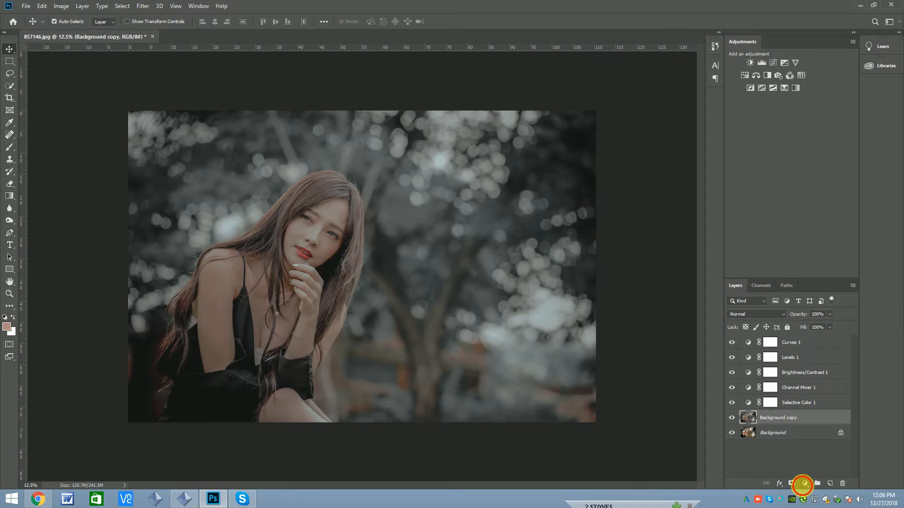
click(804, 484)
click(827, 436)
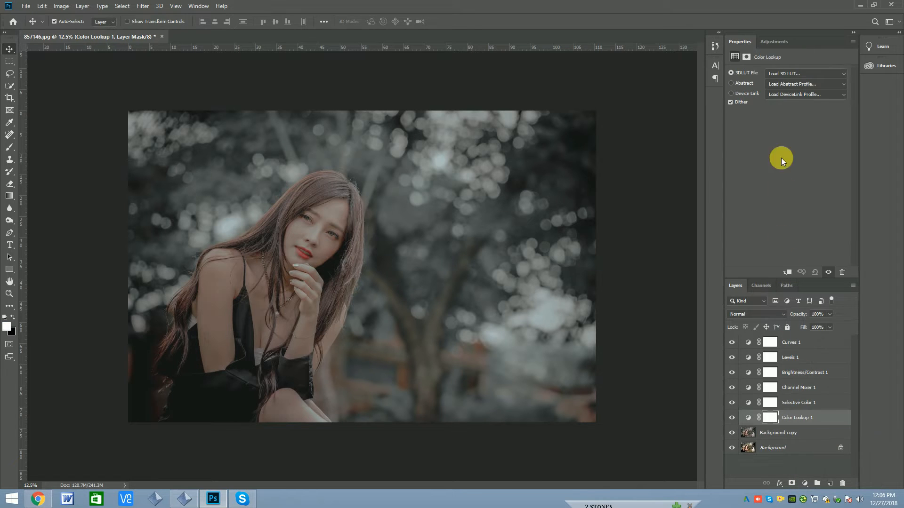
click(772, 73)
click(775, 109)
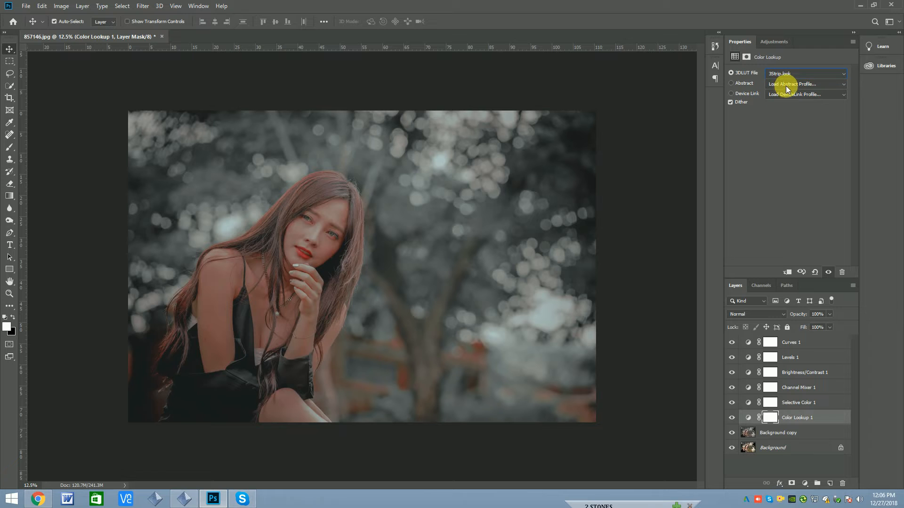
key(Down)
key(Down)
key(Down)
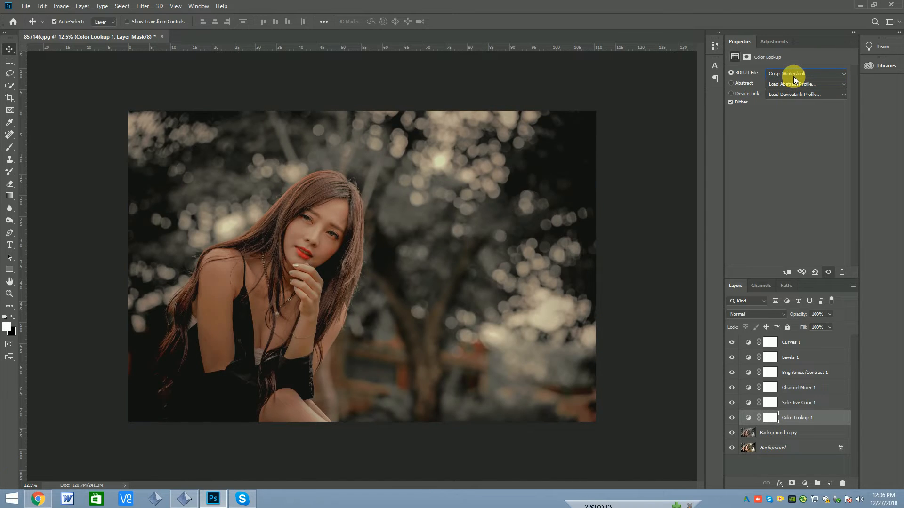
key(Down)
key(Down)
key(Down)
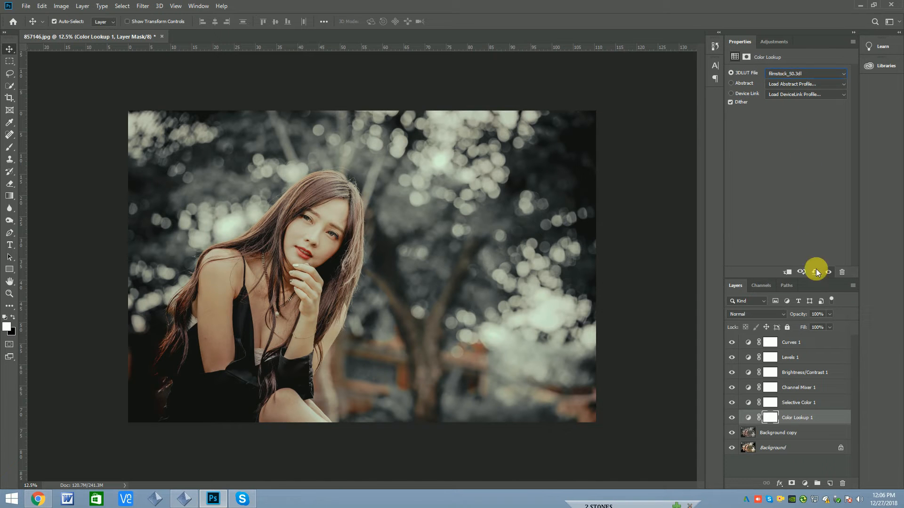
Step: Set the Color Lookup layer's blend mode to Soft Light and its opacity to 30%
click(769, 314)
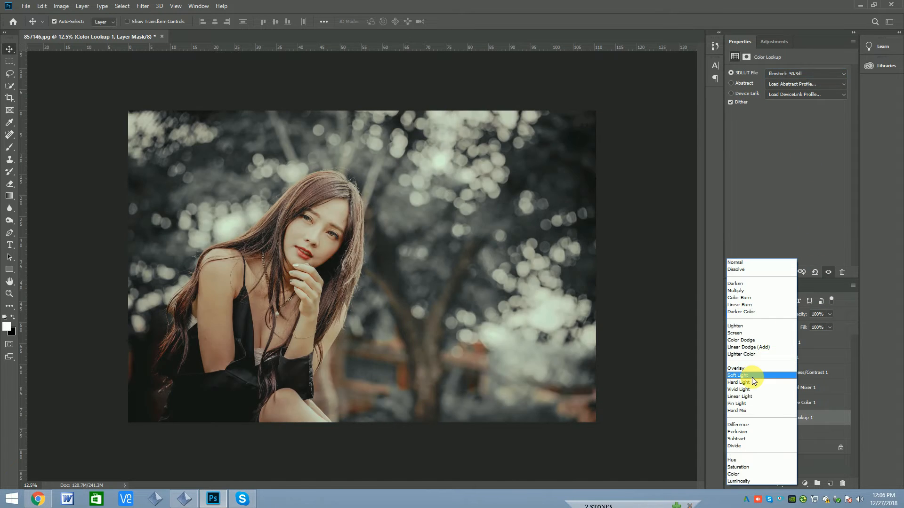
click(752, 376)
drag(828, 314, 798, 325)
click(826, 314)
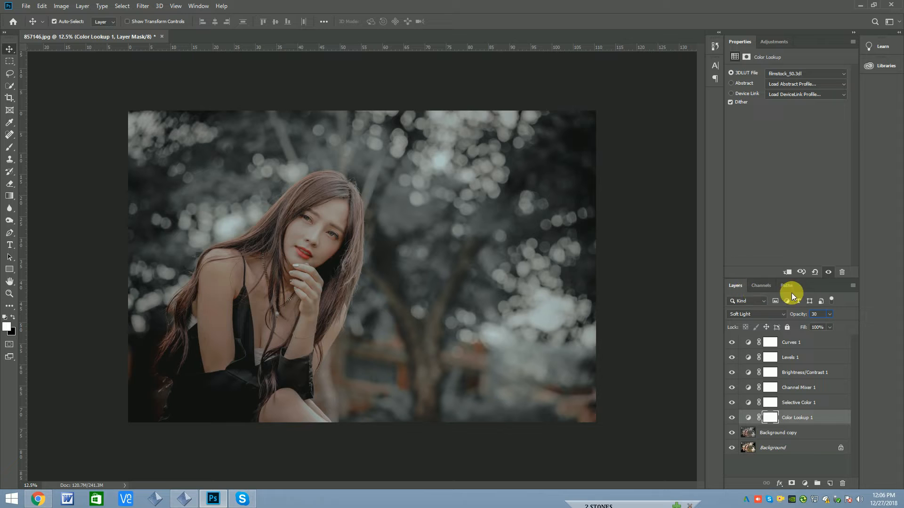
Step: Add a Gradient Map adjustment layer above the Color Lookup layer using the Violet, Orange preset
click(805, 484)
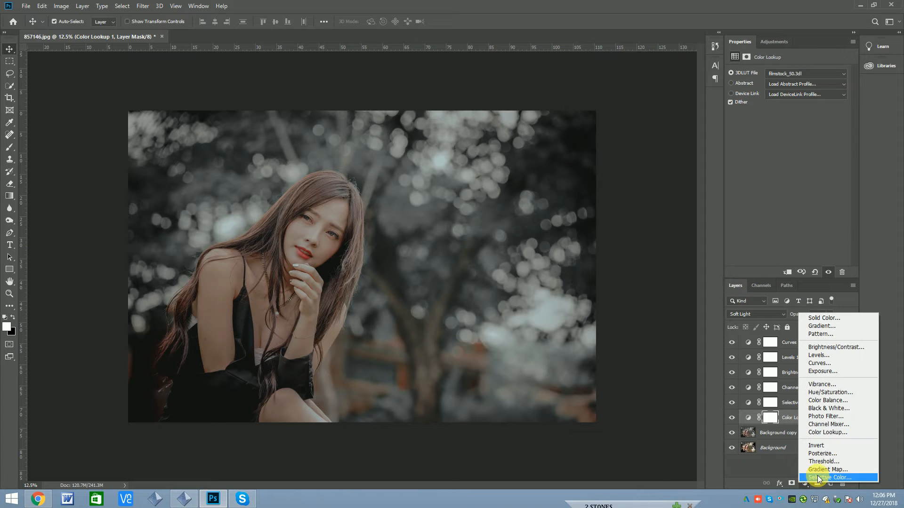
click(821, 470)
click(779, 75)
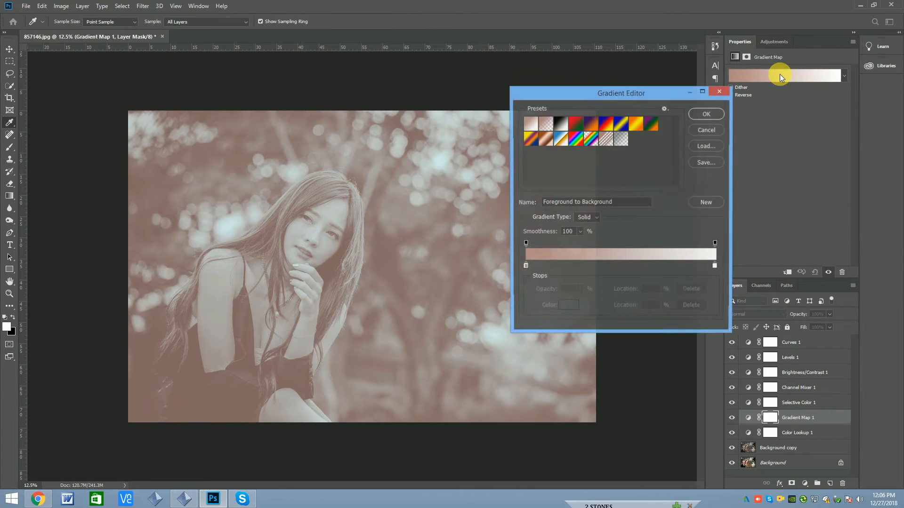
click(576, 123)
click(596, 124)
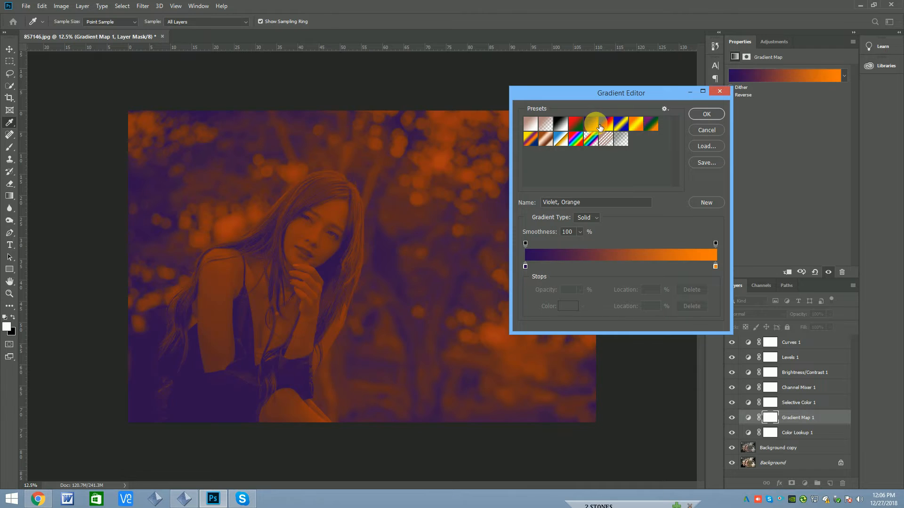
click(702, 114)
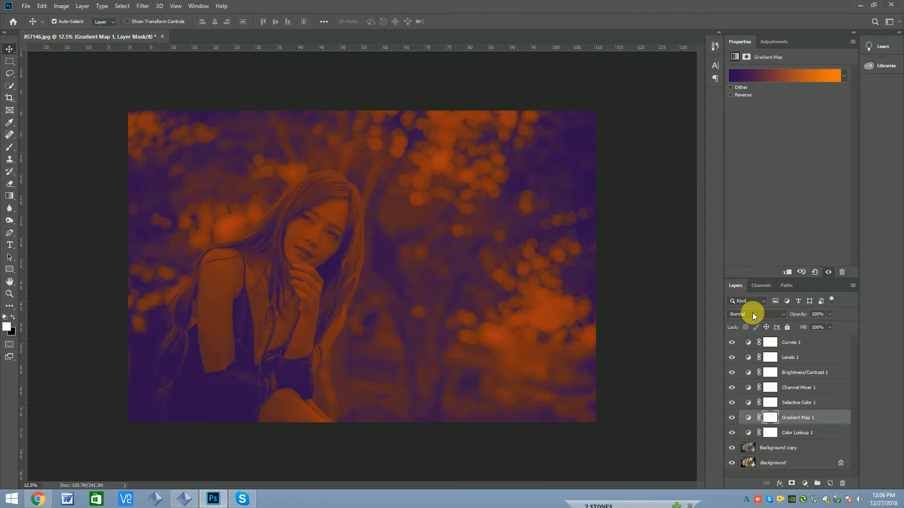
Step: Set the Gradient Map layer's blend mode to Soft Light and its opacity to 15%
click(752, 315)
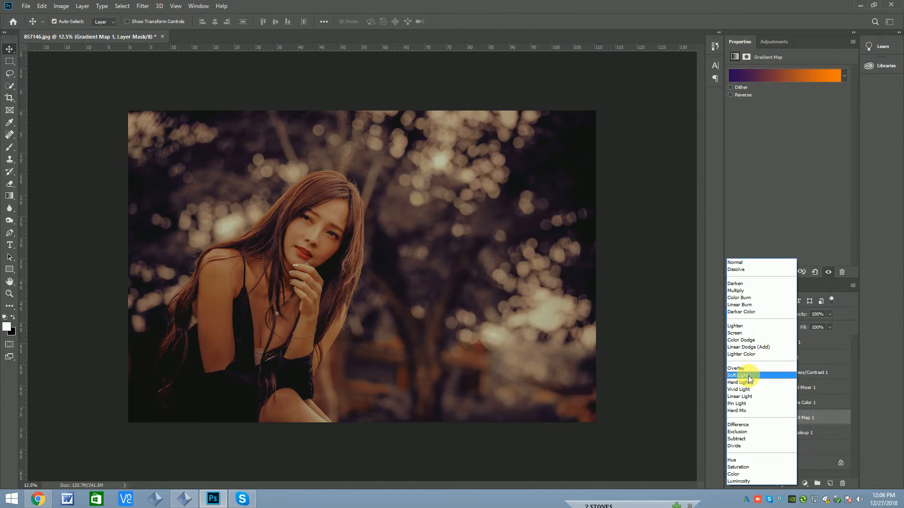
click(747, 376)
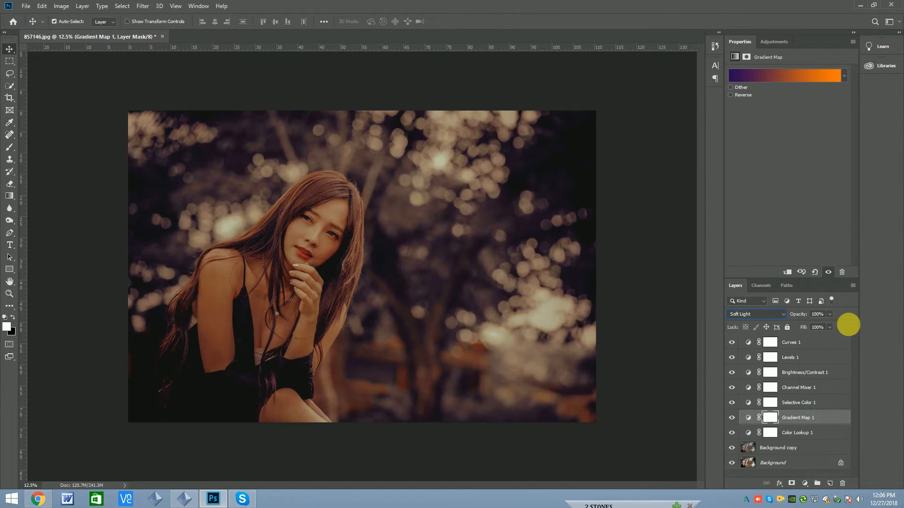
click(790, 326)
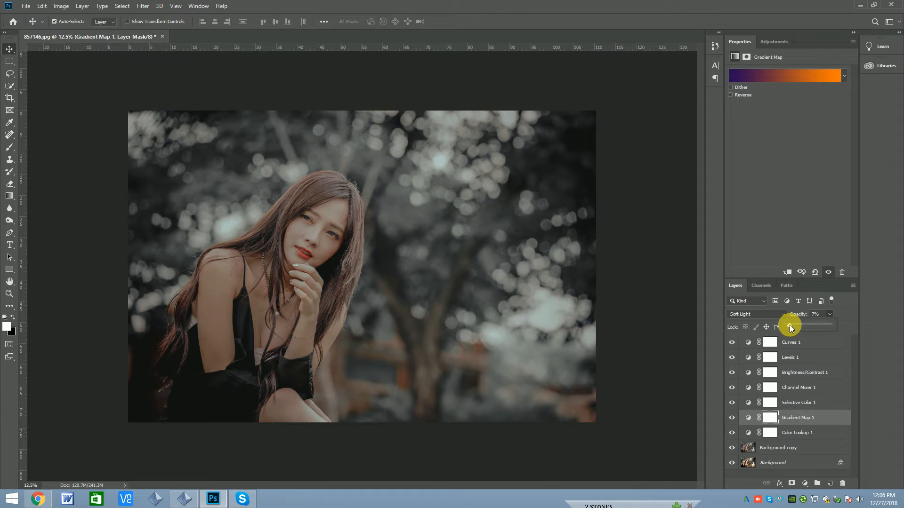
click(823, 318)
text(15)
Step: Add a second Curves layer above Curves 1 with a lower-midtone point and a black output of 12, and close its properties
click(802, 345)
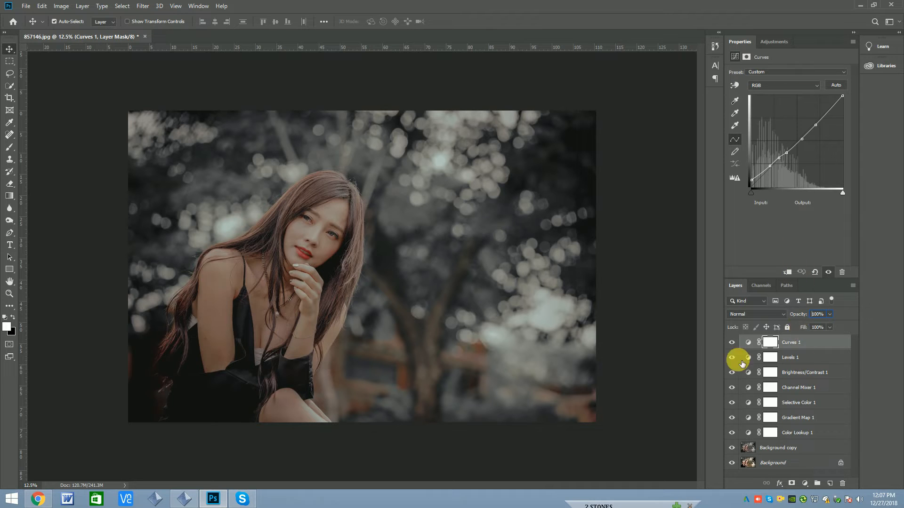
click(804, 483)
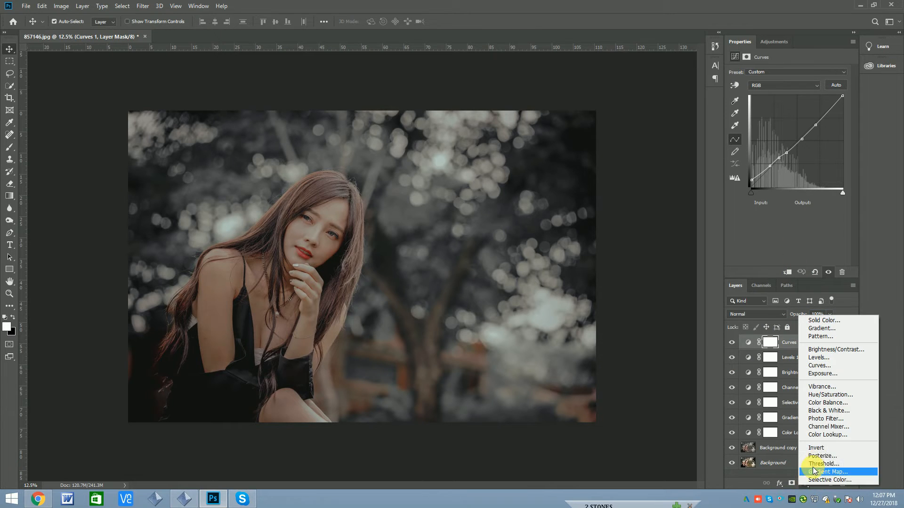
click(821, 371)
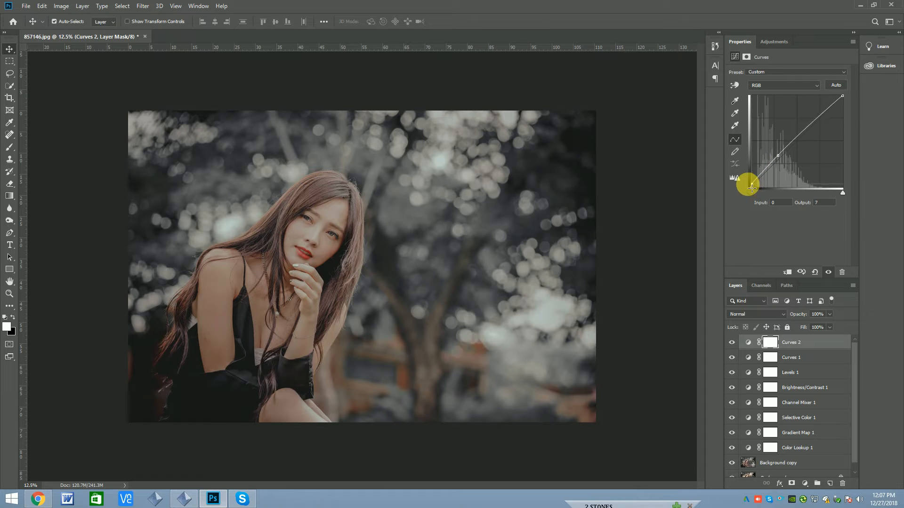
drag(751, 187, 751, 186)
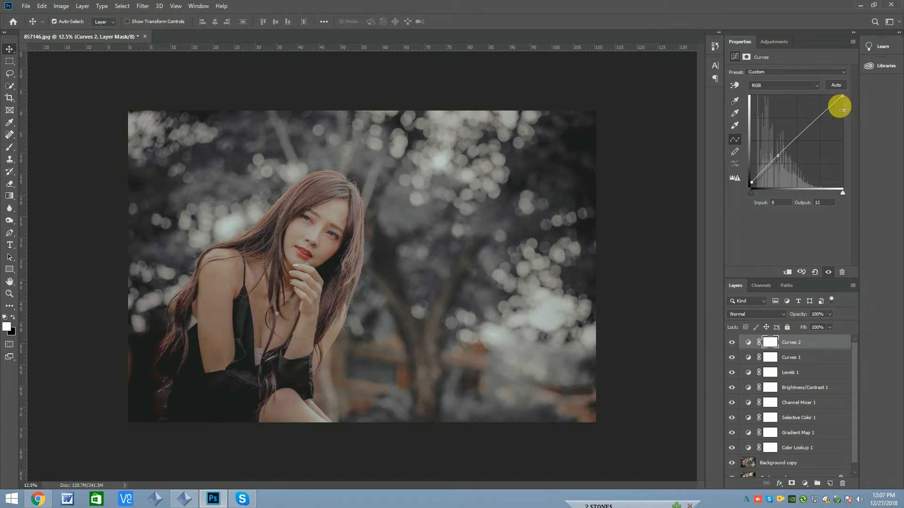
click(852, 42)
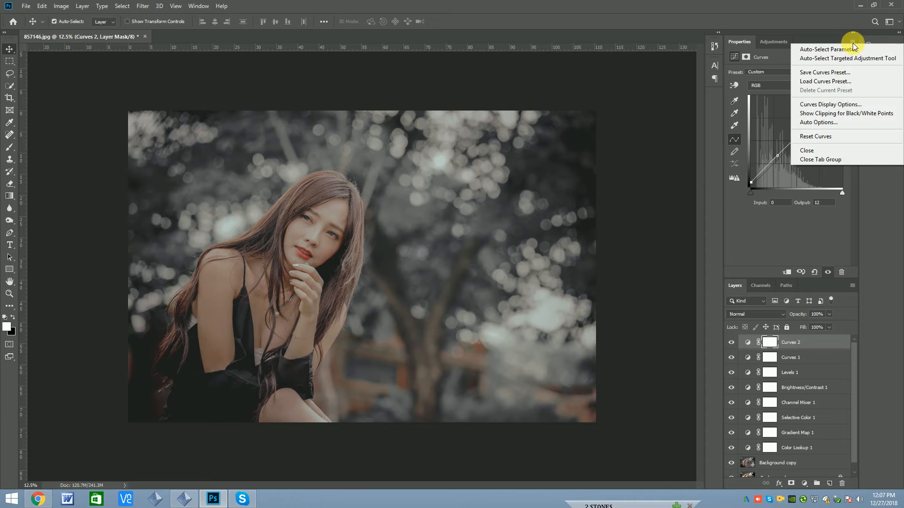
click(806, 150)
Step: Add a new layer on top filled with 50% Gray and set its blend mode to Overlay
key(ctrl+equal)
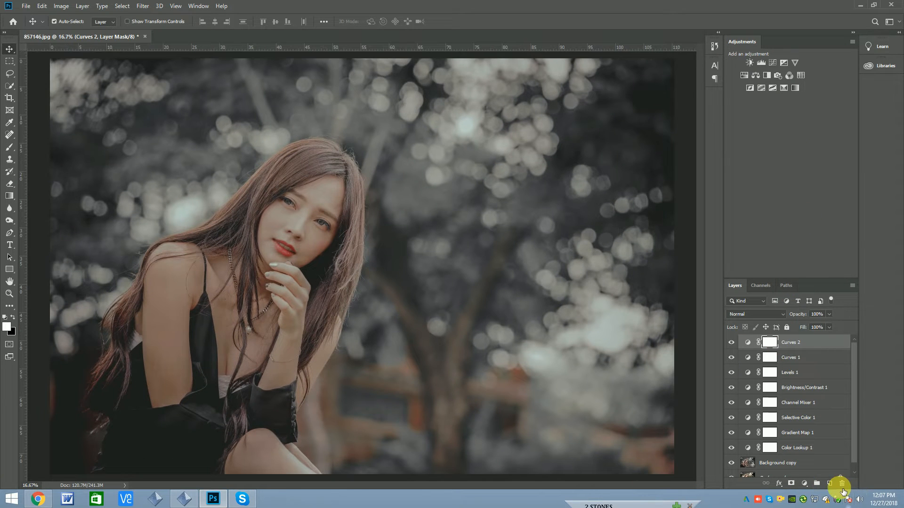
key(ctrl+equal)
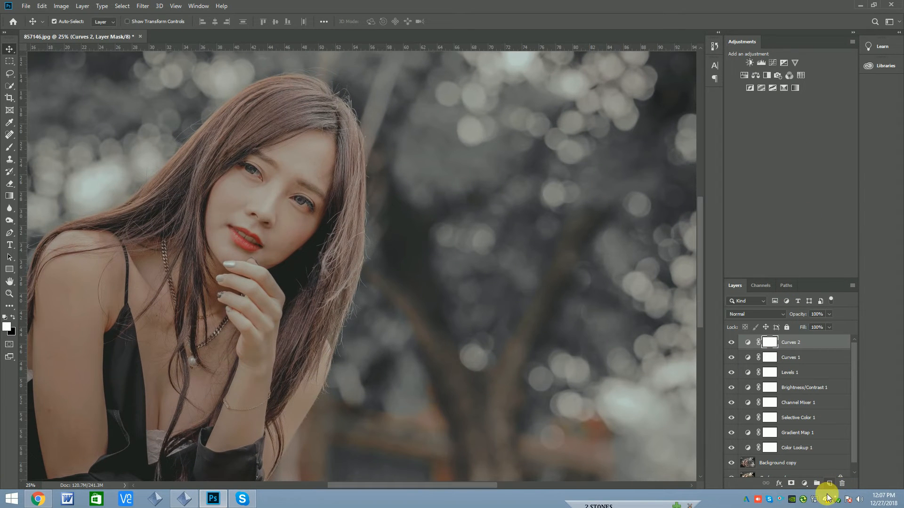
click(830, 484)
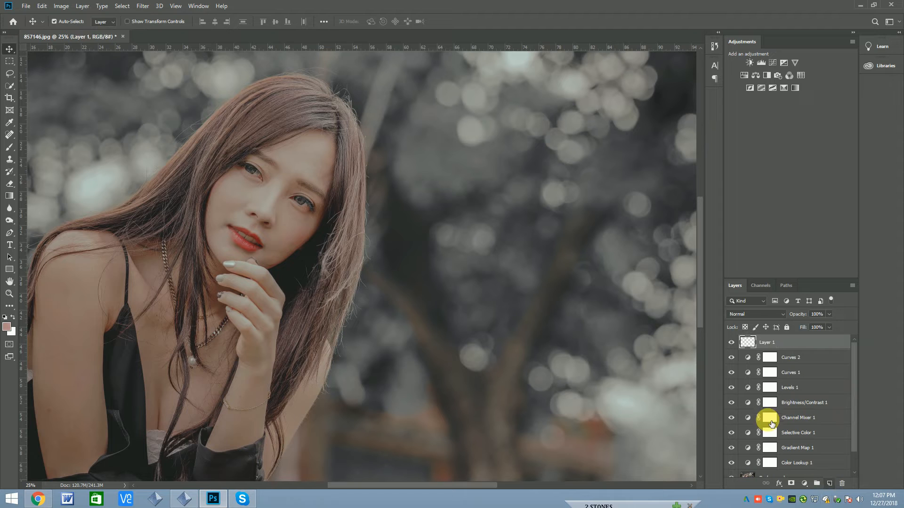
click(42, 7)
click(45, 153)
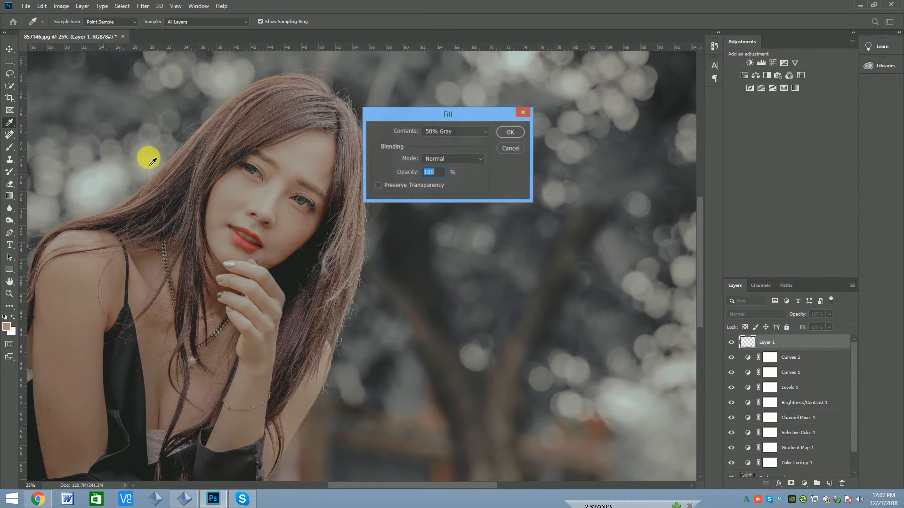
click(512, 132)
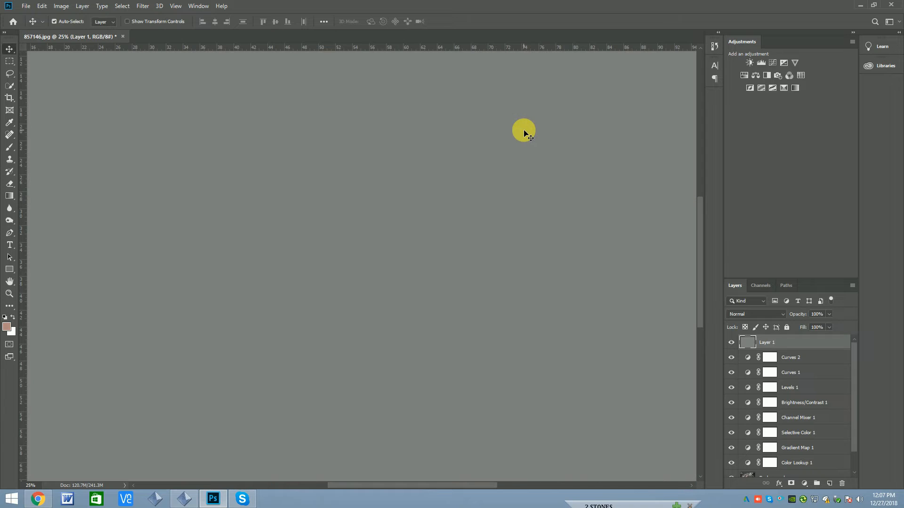
click(737, 314)
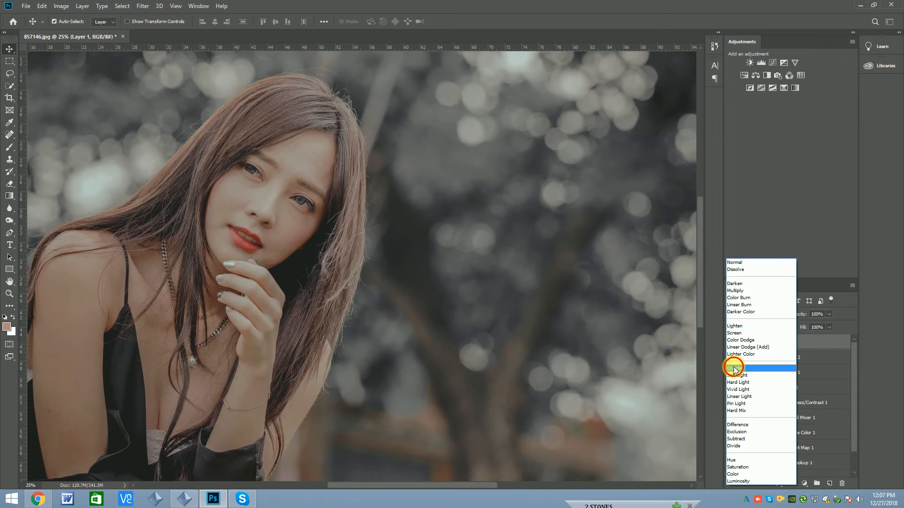
click(737, 369)
Step: Dodge the eyes and lips on the gray layer with a 125 px brush, Midtones range, at 22% exposure
key(ctrl+minus)
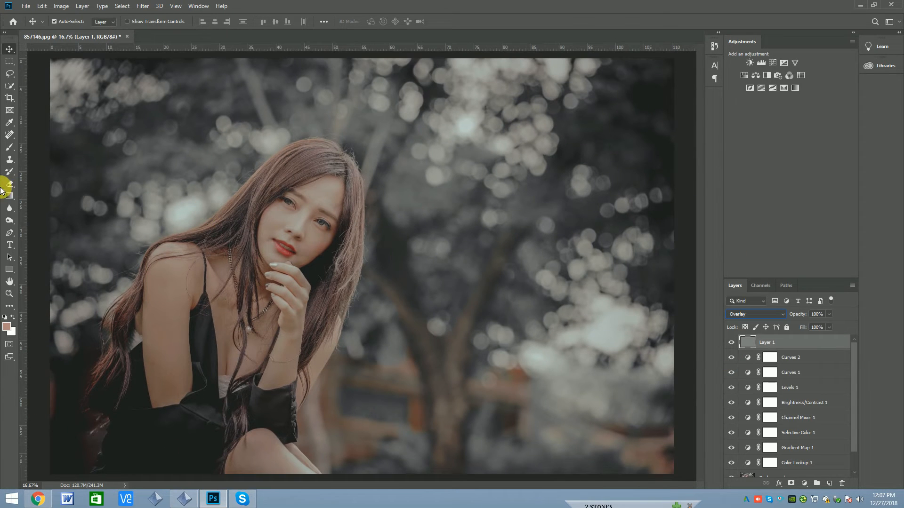
click(10, 221)
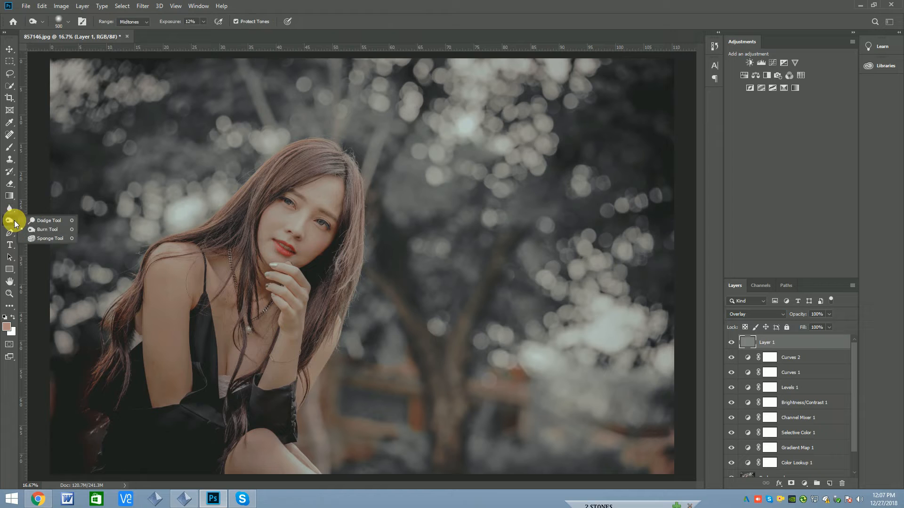
click(47, 220)
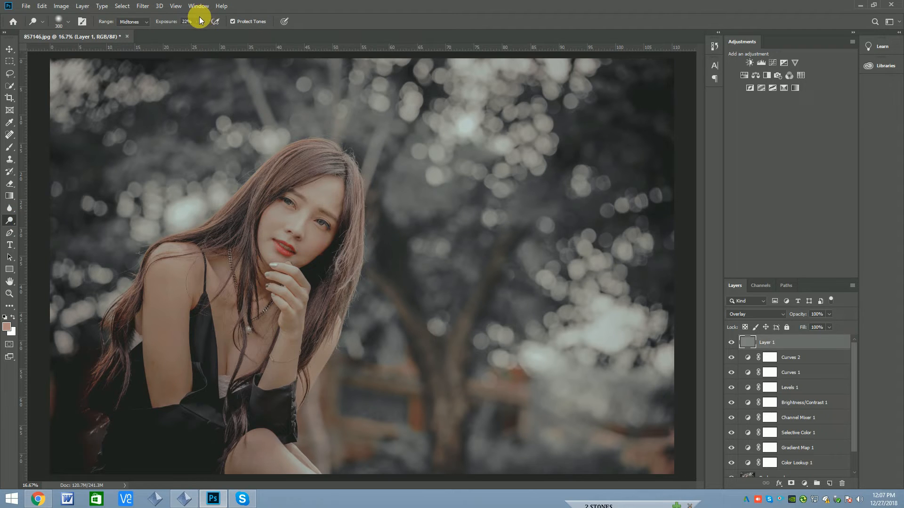
key(bracketleft)
key(bracketleft)
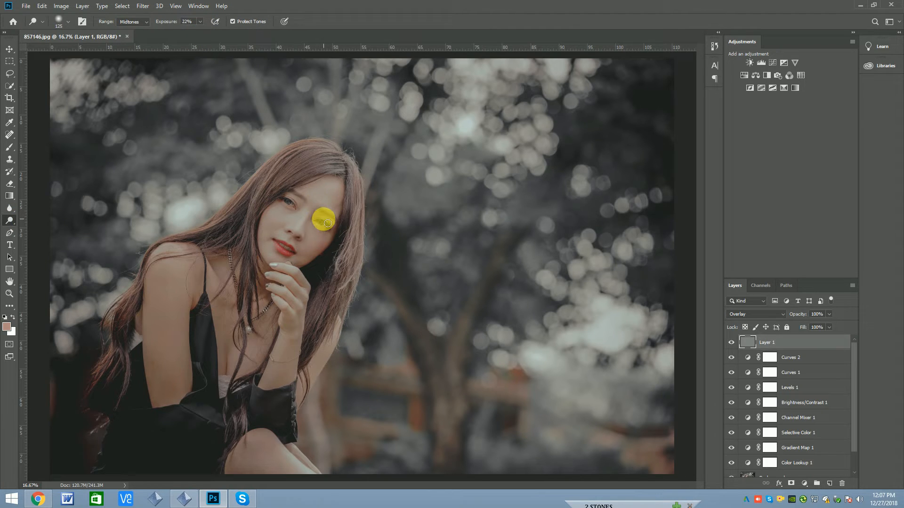
scroll(323, 221, up, 1)
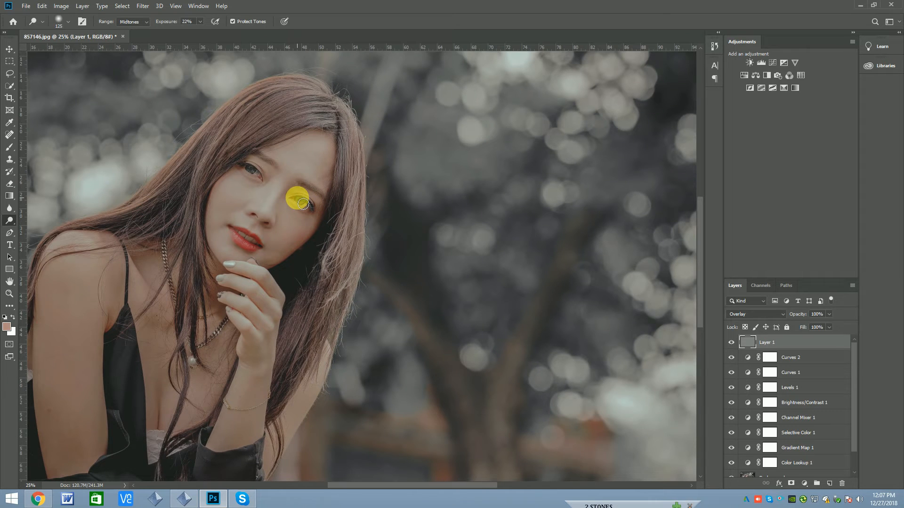
scroll(303, 204, up, 1)
key(bracketleft)
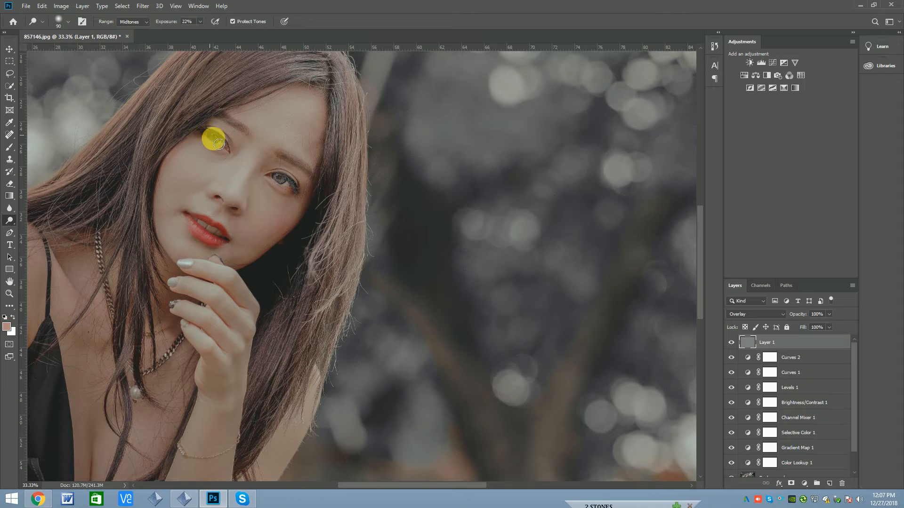
key(bracketright)
key(bracketright)
drag(228, 218, 207, 231)
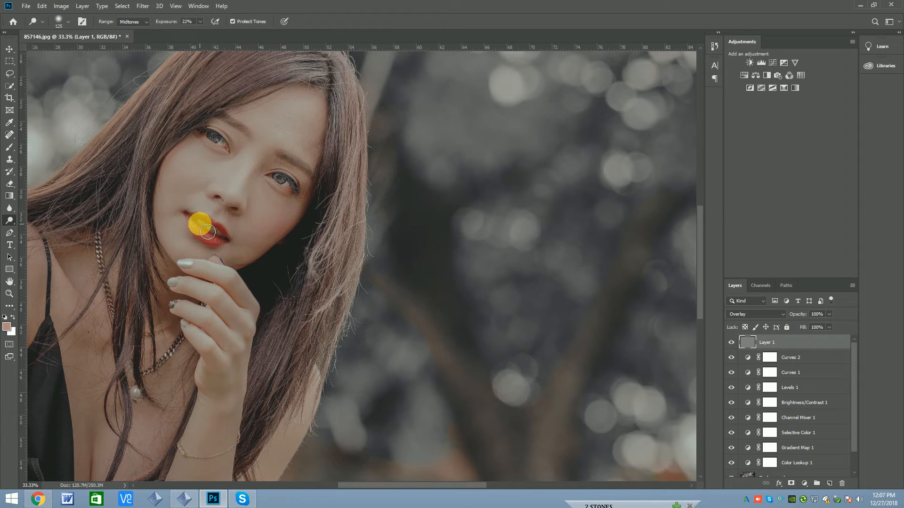
Step: Lower the Dodge tool's exposure to 14% and brighten the face with a 175 px brush
key(bracketright)
key(bracketright)
key(bracketright)
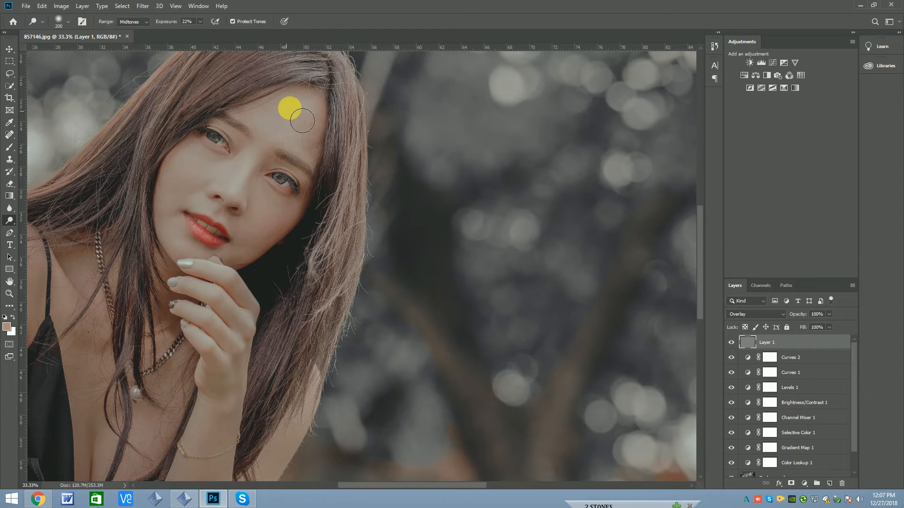
key(bracketright)
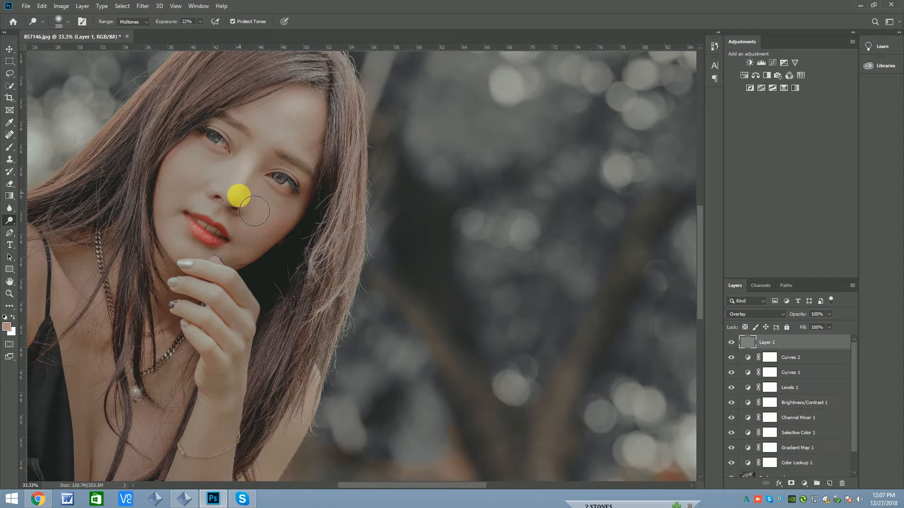
click(200, 21)
click(179, 154)
key(bracketleft)
key(bracketleft)
scroll(266, 165, down, 2)
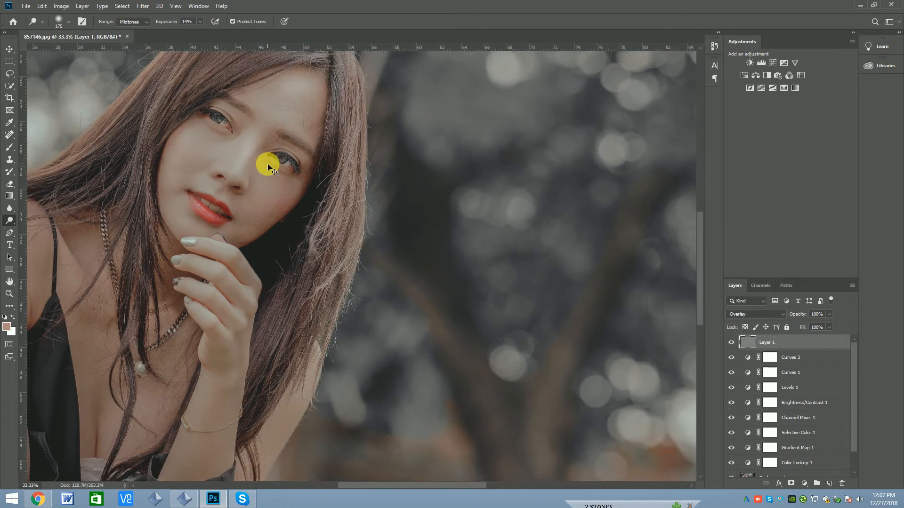
key(ctrl+minus)
mouse_move(327, 178)
mouse_down()
mouse_move(338, 147)
mouse_move(335, 178)
mouse_move(272, 136)
mouse_move(250, 156)
mouse_move(278, 189)
mouse_move(310, 192)
mouse_move(254, 202)
mouse_move(220, 167)
mouse_move(239, 210)
mouse_move(276, 170)
mouse_up()
scroll(275, 170, down, 1)
key(ctrl+minus)
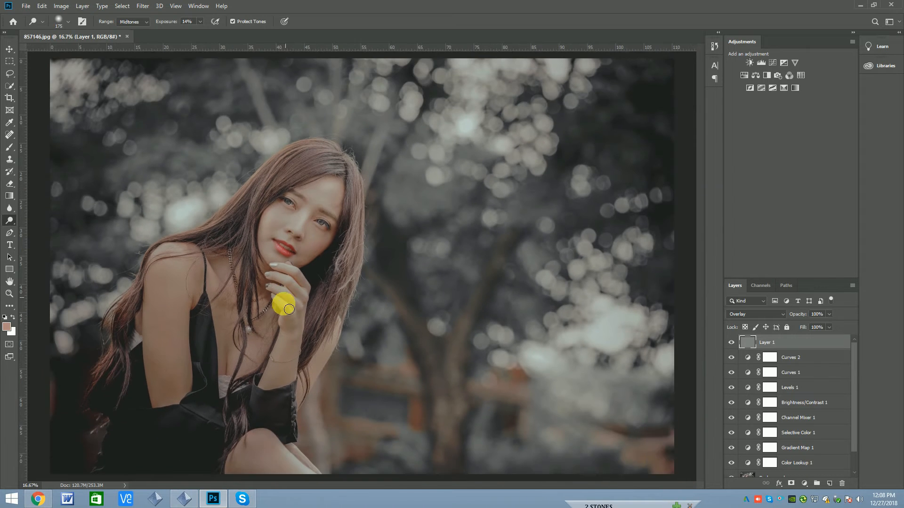
Step: Dodge the forearm, hand and lower face at 14% exposure, enlarging the brush to 200 px
mouse_move(339, 377)
mouse_down()
mouse_move(159, 301)
mouse_move(162, 406)
mouse_move(179, 304)
mouse_move(236, 333)
mouse_move(248, 357)
mouse_move(217, 271)
mouse_move(225, 286)
mouse_move(183, 253)
mouse_move(166, 258)
mouse_move(206, 262)
mouse_move(268, 229)
mouse_move(279, 235)
mouse_move(291, 217)
mouse_move(275, 238)
mouse_move(325, 242)
mouse_move(311, 249)
mouse_move(330, 232)
mouse_move(318, 240)
mouse_move(327, 253)
mouse_move(293, 267)
mouse_move(275, 262)
mouse_up()
key(bracketright)
key(bracketright)
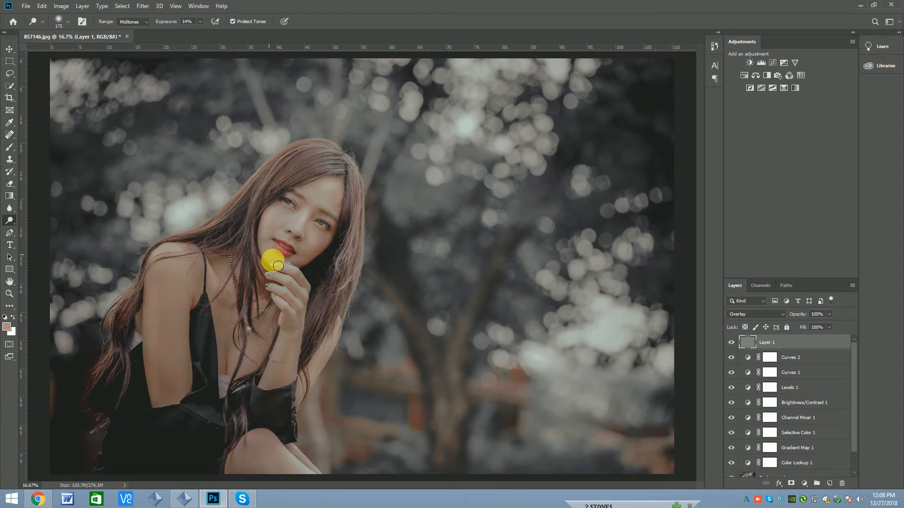
mouse_move(294, 253)
mouse_down()
mouse_move(319, 218)
mouse_move(277, 206)
mouse_move(333, 183)
mouse_move(347, 185)
mouse_move(355, 216)
mouse_move(347, 207)
mouse_move(338, 254)
mouse_move(329, 236)
mouse_up()
key(bracketright)
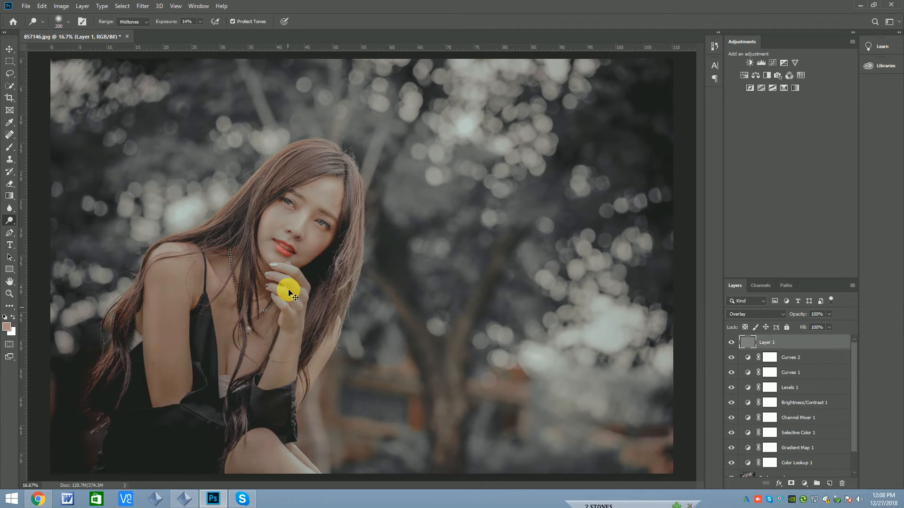
Step: Dodge the figure broadly from the legs up past the hair, enlarging the brush to 2400 px
key(ctrl+minus)
key(bracketright)
key(bracketright)
key(bracketright)
mouse_move(309, 420)
mouse_down()
mouse_move(296, 406)
mouse_move(301, 423)
mouse_move(326, 417)
mouse_move(244, 361)
mouse_move(236, 379)
mouse_move(217, 343)
mouse_move(216, 389)
mouse_move(244, 395)
mouse_move(177, 389)
mouse_move(187, 407)
mouse_move(196, 295)
mouse_move(173, 312)
mouse_move(168, 375)
mouse_move(224, 262)
mouse_move(359, 155)
mouse_move(500, 148)
mouse_move(563, 154)
mouse_move(486, 147)
mouse_move(617, 161)
mouse_move(576, 195)
mouse_move(633, 357)
mouse_move(552, 151)
mouse_move(196, 127)
mouse_move(106, 145)
mouse_move(228, 113)
mouse_move(317, 111)
mouse_move(394, 127)
mouse_move(362, 159)
mouse_up()
key(bracketright)
key(bracketright)
key(bracketright)
key(bracketright)
key(bracketright)
key(bracketright)
key(bracketright)
key(bracketright)
key(bracketright)
key(bracketright)
key(bracketright)
key(bracketright)
key(bracketright)
key(bracketright)
key(bracketright)
key(bracketright)
key(bracketright)
key(bracketright)
key(bracketright)
key(bracketright)
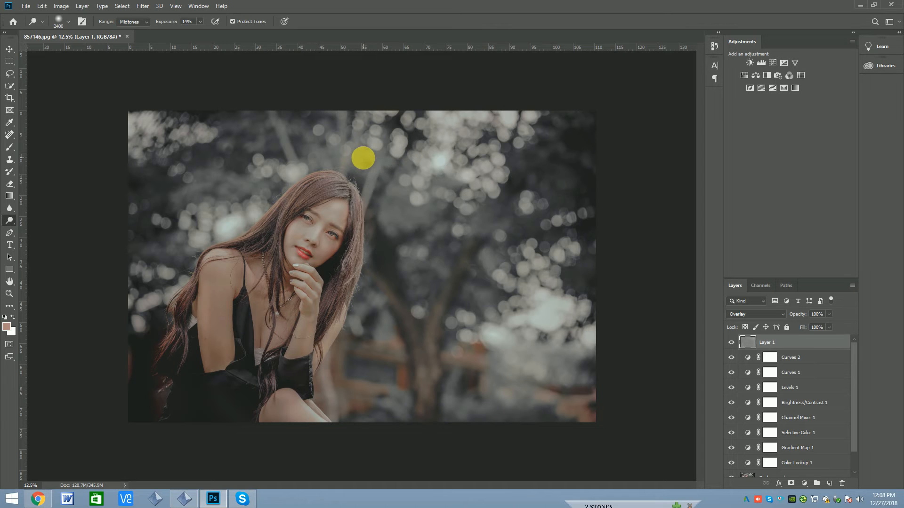
Step: Lower the Dodge tool's exposure to 6% and shrink its brush to 20 px
key(ctrl+plus)
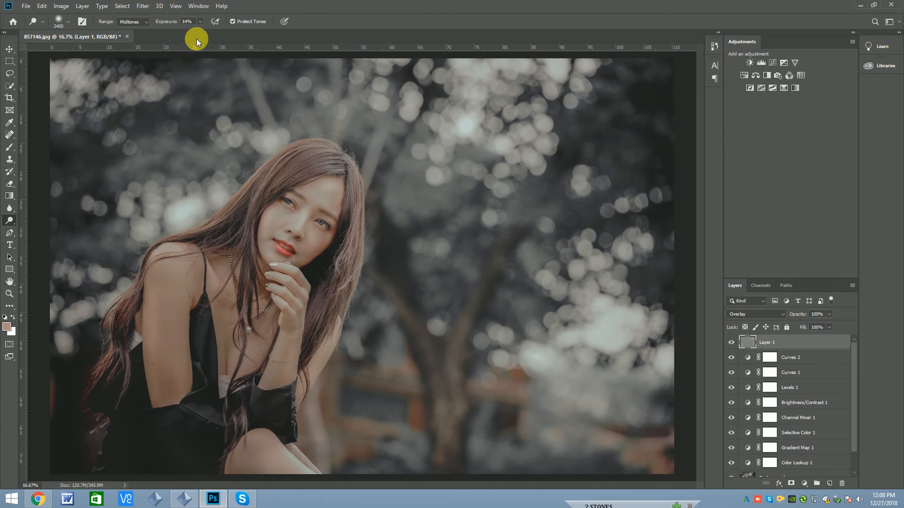
click(200, 21)
drag(197, 32, 195, 32)
key(bracketleft)
key(bracketleft)
key(bracketleft)
key(bracketleft)
key(bracketleft)
key(bracketleft)
key(bracketleft)
key(bracketleft)
key(bracketleft)
key(bracketleft)
key(bracketleft)
key(bracketleft)
key(bracketleft)
key(bracketleft)
key(bracketleft)
key(bracketleft)
key(bracketleft)
key(bracketleft)
key(bracketleft)
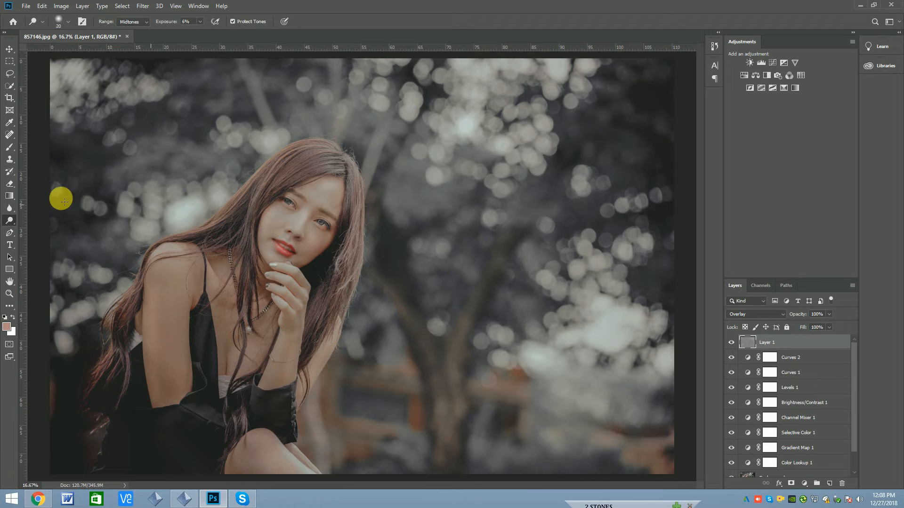
Step: Burn the black dress and the hair ends beside it with a 900 px brush, Midtones, at 12% exposure
right_click(10, 220)
click(49, 232)
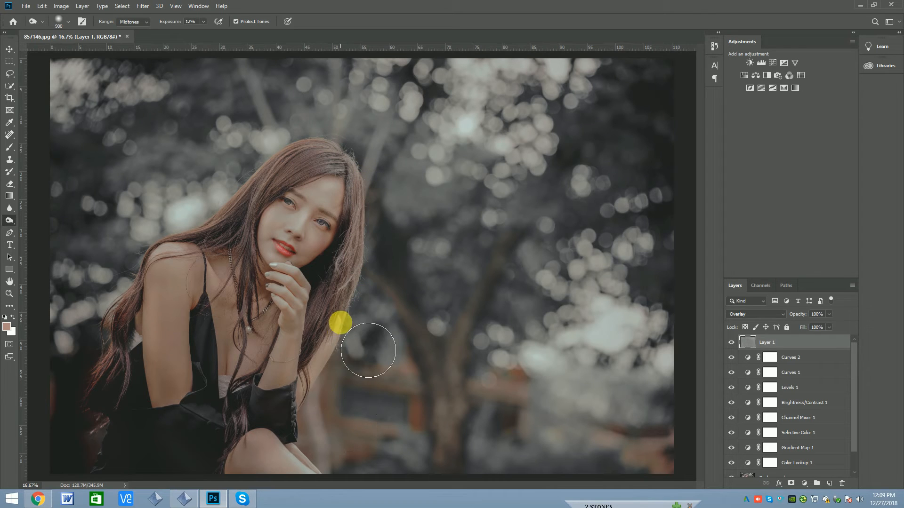
mouse_move(210, 365)
mouse_down()
mouse_move(137, 270)
mouse_move(107, 314)
mouse_move(108, 383)
mouse_up()
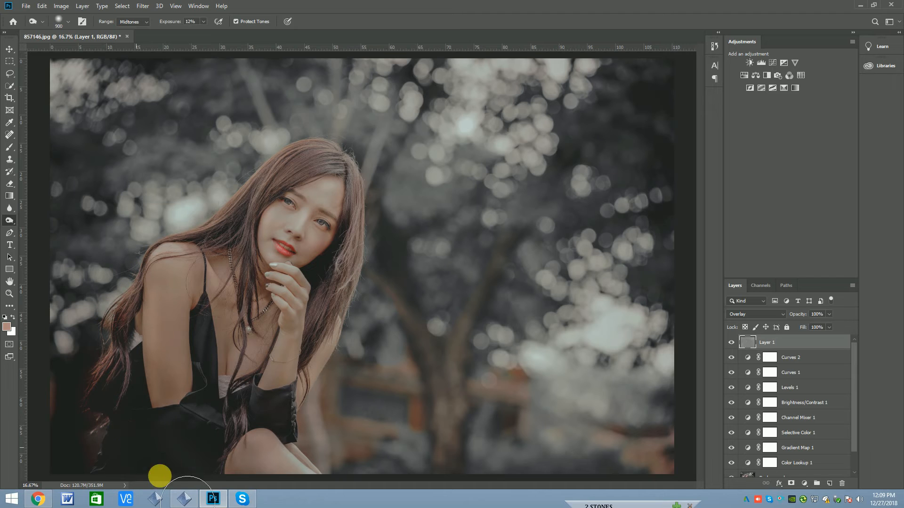
mouse_move(218, 382)
mouse_down()
mouse_move(234, 367)
mouse_move(204, 399)
mouse_up()
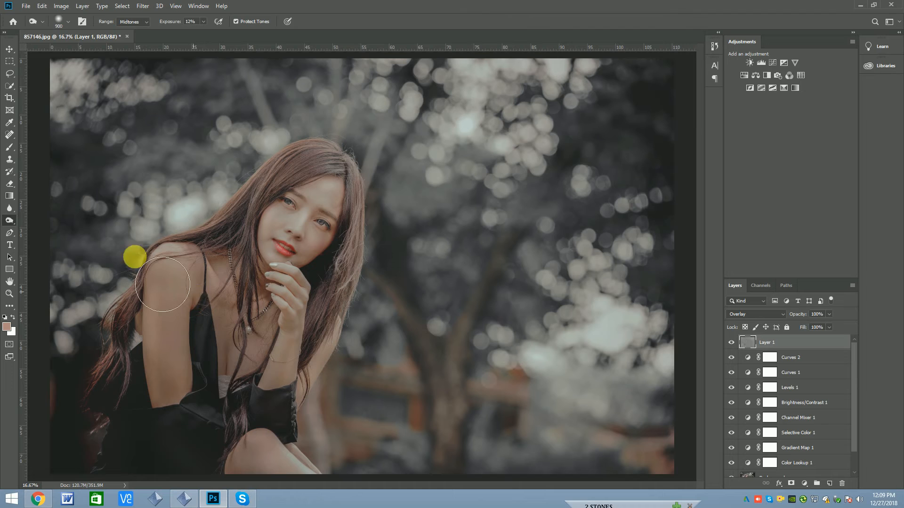
Step: Dodge the chest and shoulder softly at 6% exposure, setting the brush to 800 px
right_click(8, 228)
click(47, 225)
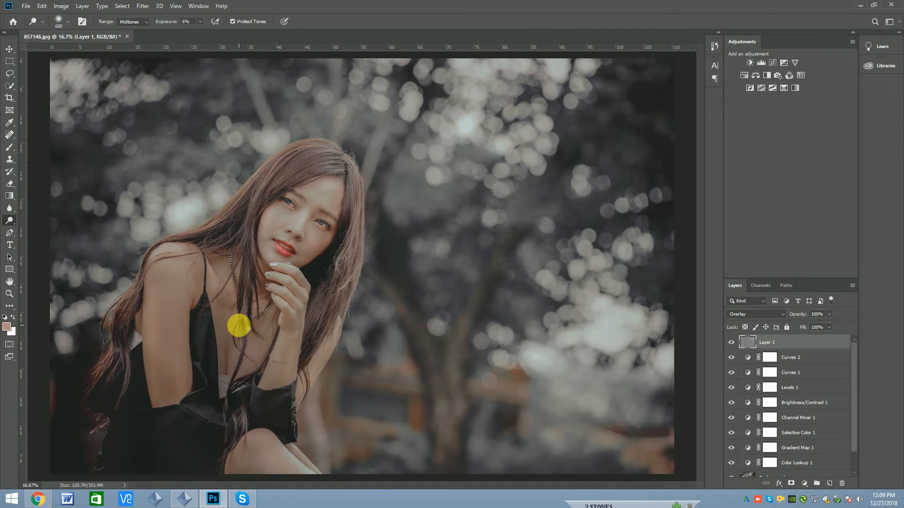
mouse_move(267, 355)
mouse_down()
mouse_move(286, 363)
mouse_move(260, 360)
mouse_move(249, 315)
mouse_up()
key(bracketleft)
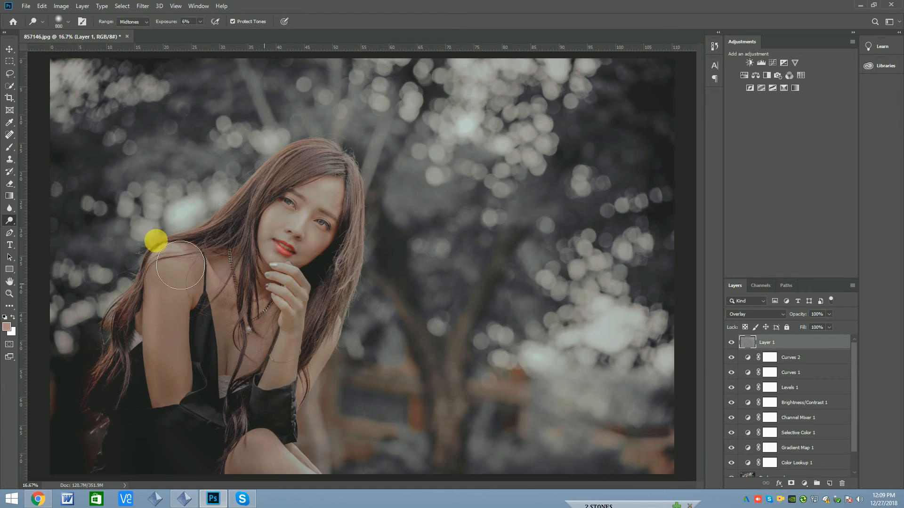
Step: Burn the shadows on the raised forearm and hand with a 250 to 300 px brush at 12% exposure
click(46, 229)
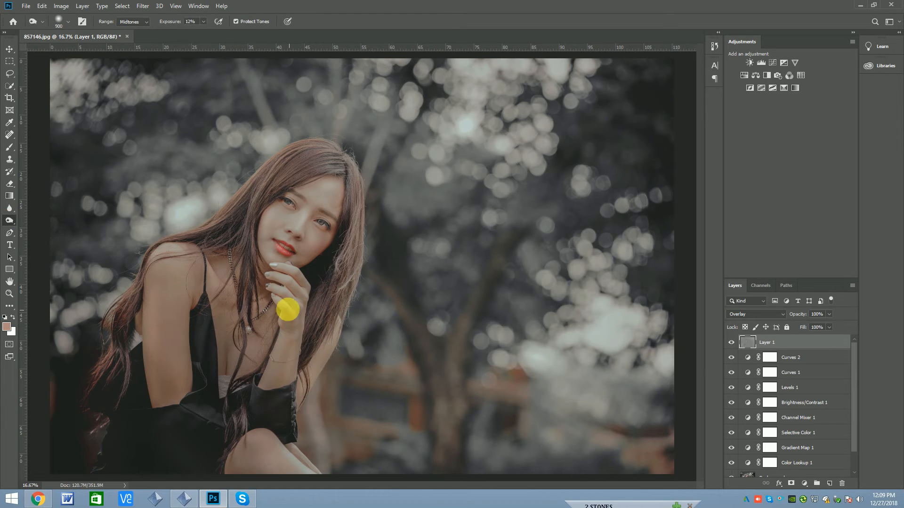
key(bracketright)
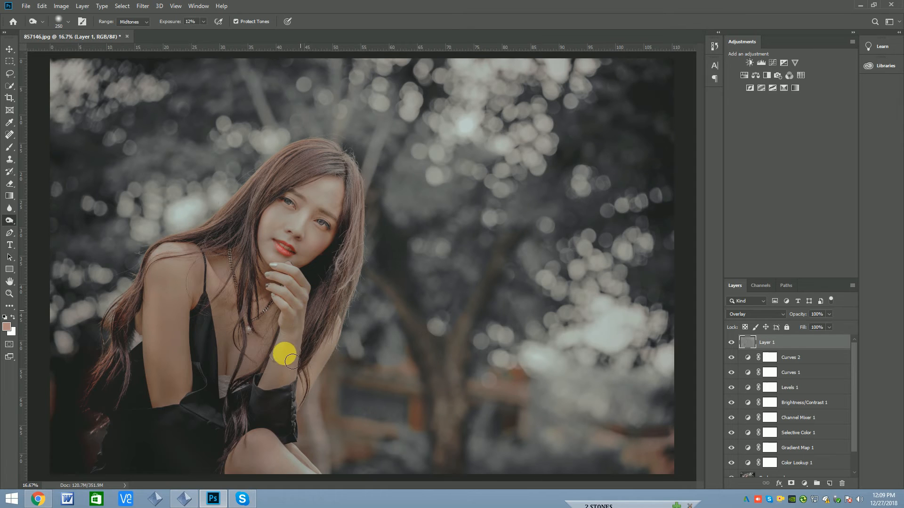
mouse_move(298, 356)
mouse_down()
mouse_move(290, 292)
mouse_move(296, 363)
mouse_up()
click(273, 289)
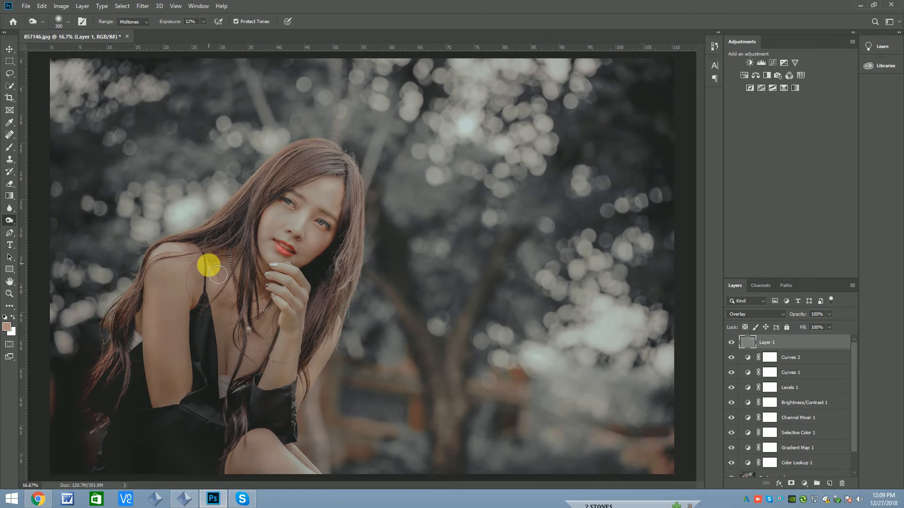
Step: Compare the image with and without the dodge and burn layer, and lower that layer's opacity
click(9, 49)
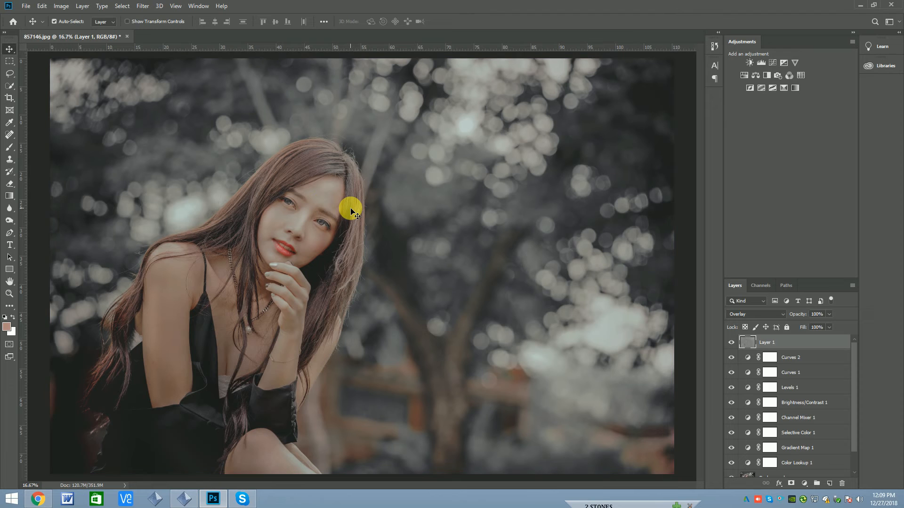
key(ctrl+minus)
click(731, 344)
click(732, 344)
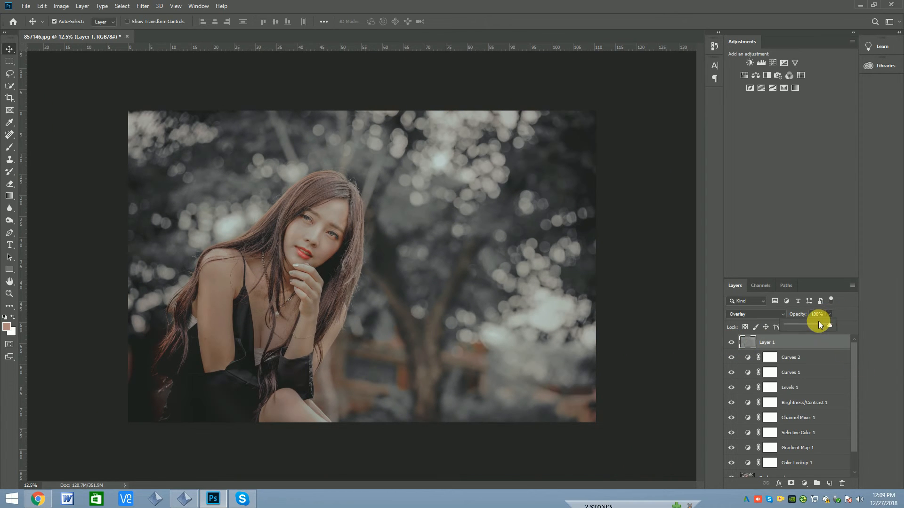
click(817, 323)
text(5)
Step: Stamp all visible layers into a new top layer and apply Unsharp Mask with amount 50%, radius 1.0 and threshold 0
key(ctrl+shift+alt+e)
click(143, 7)
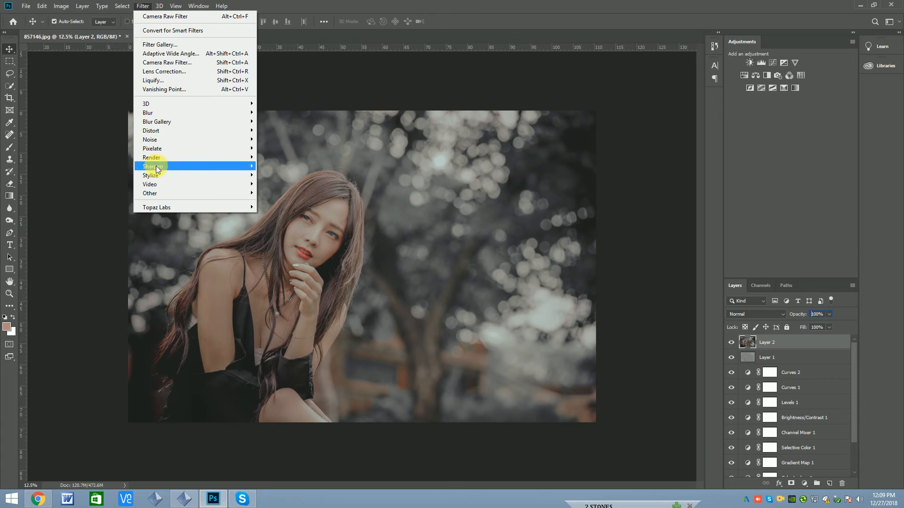
mouse_move(157, 168)
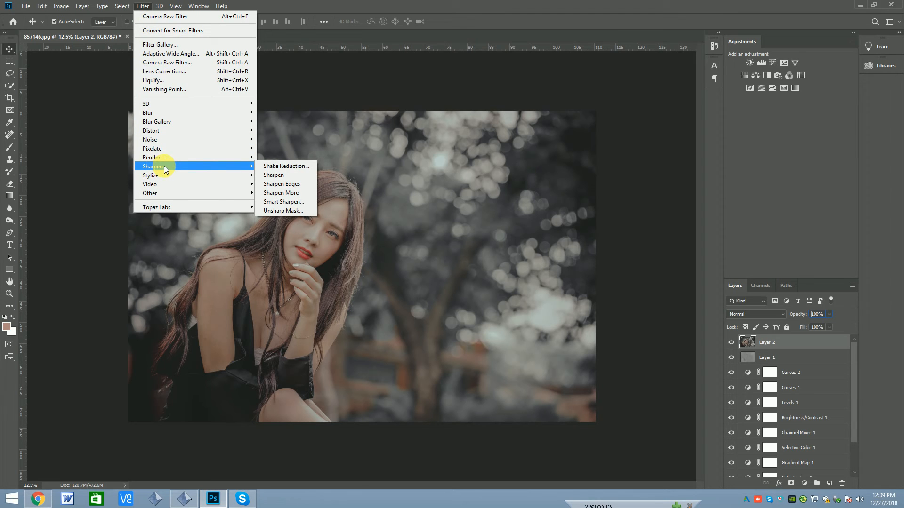
click(283, 202)
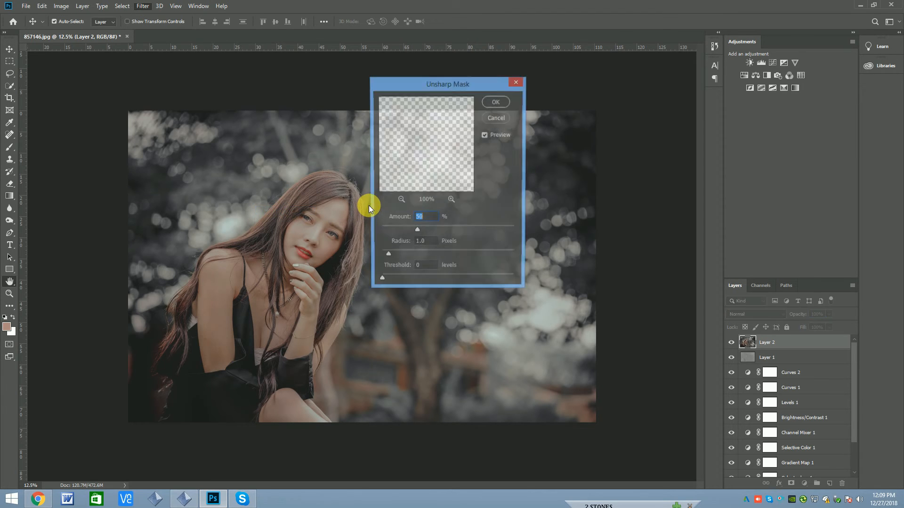
drag(422, 171, 432, 141)
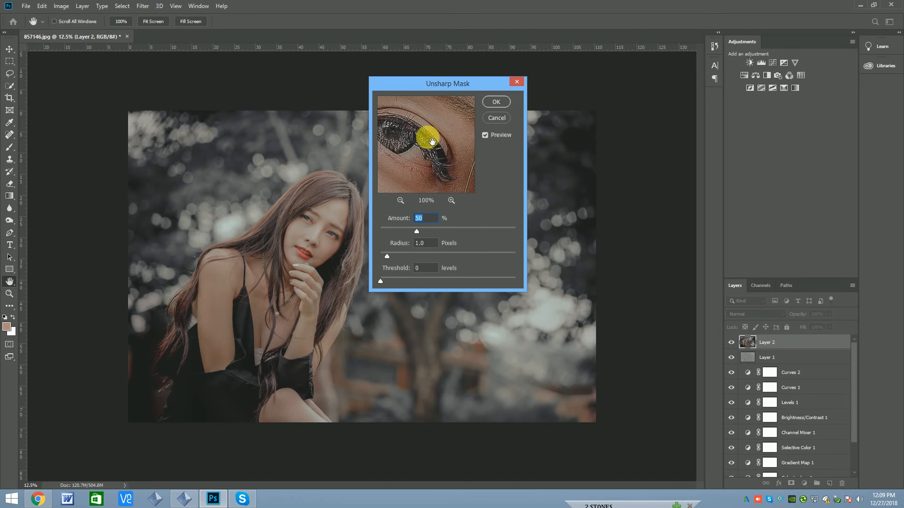
click(497, 102)
Step: Apply Reduce Noise to the stamped layer with strength 5, preserve details 0%, reduce color noise 50% and sharpen details 0%
click(142, 6)
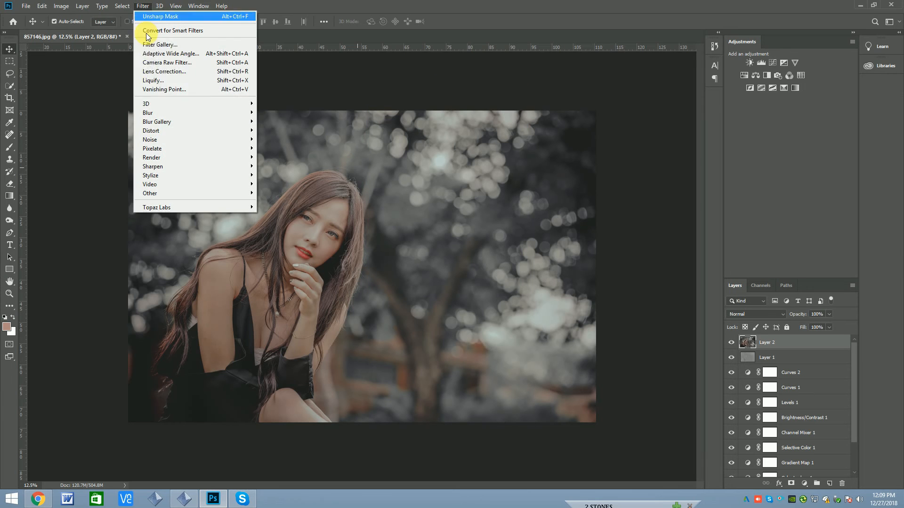
mouse_move(152, 141)
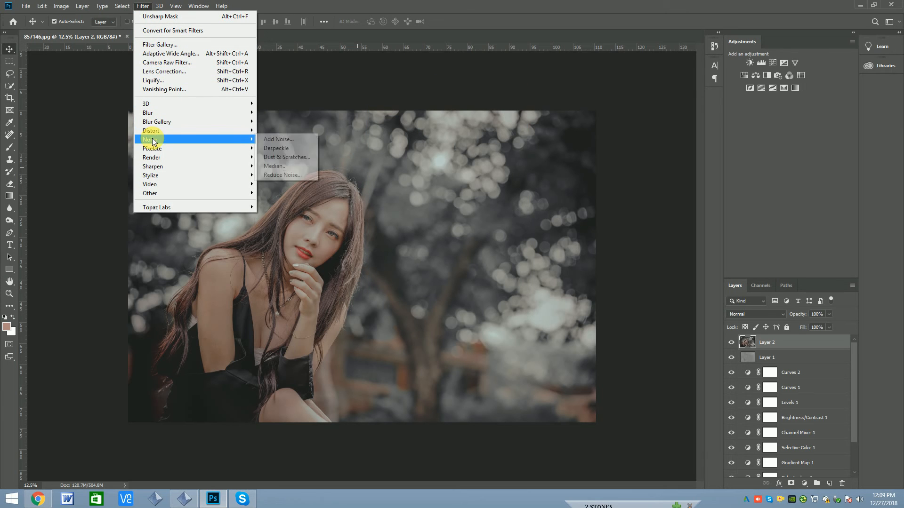
click(292, 175)
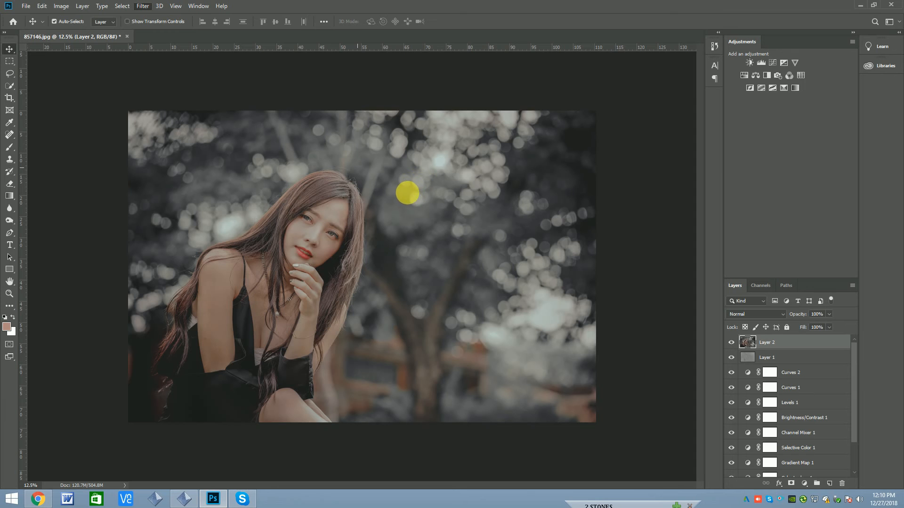
drag(374, 190, 350, 257)
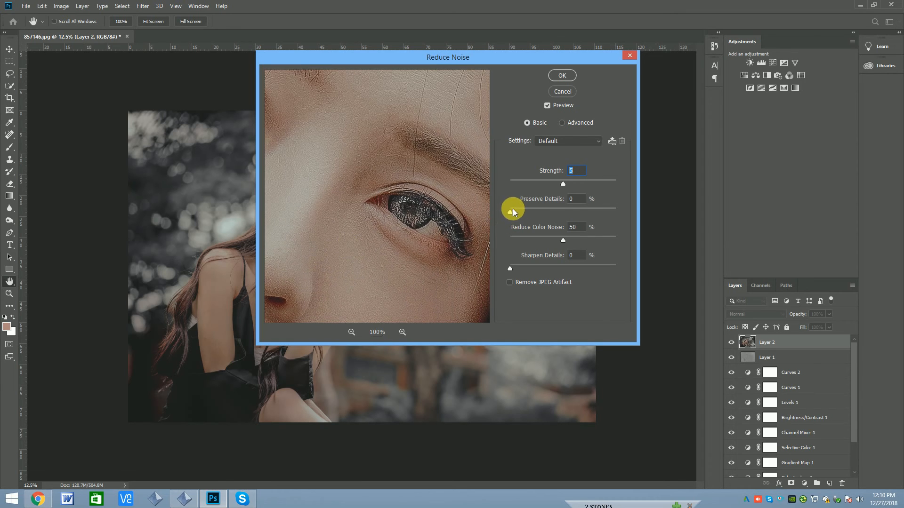
drag(512, 212, 529, 210)
drag(434, 208, 456, 221)
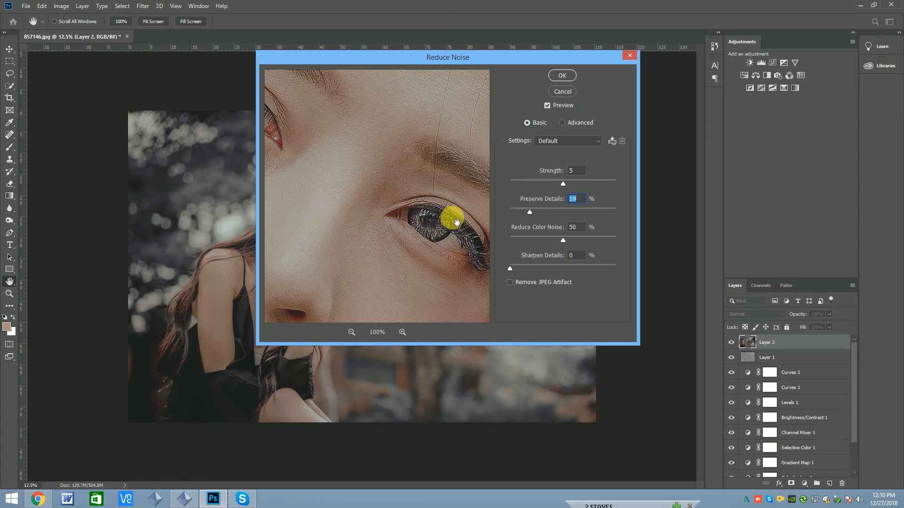
drag(528, 211, 433, 203)
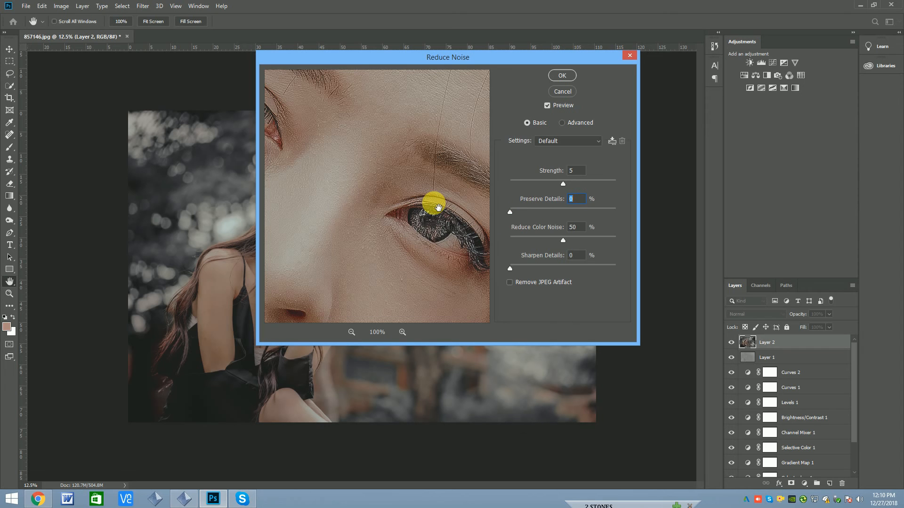
click(560, 76)
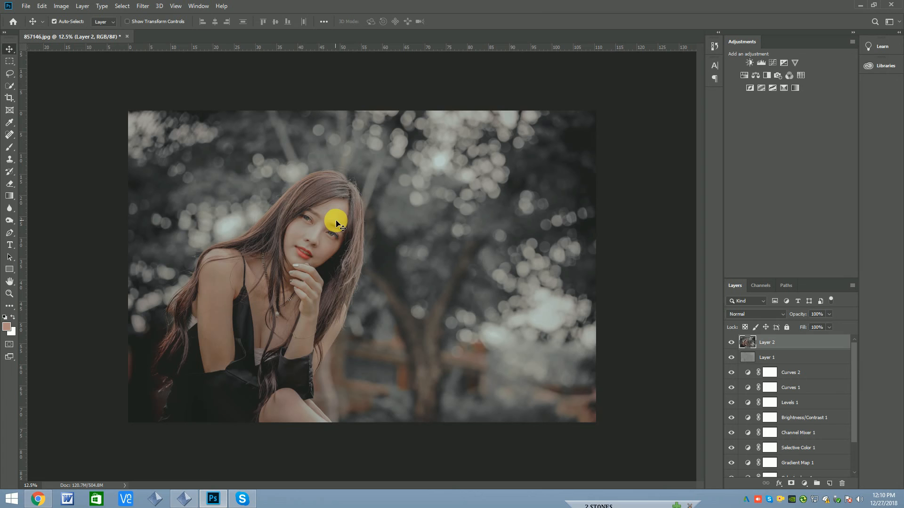
Step: Apply a High Pass filter with a radius of 1.0 pixels to the stamped layer
click(141, 7)
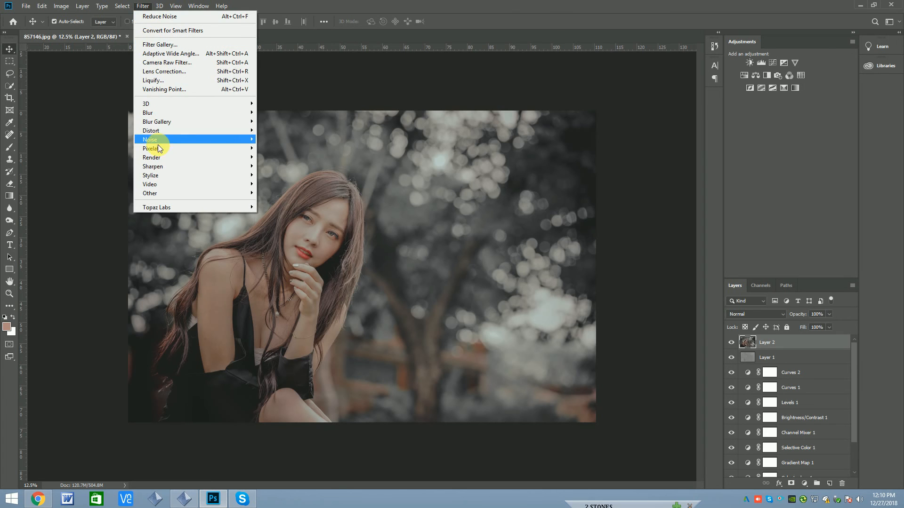
mouse_move(157, 193)
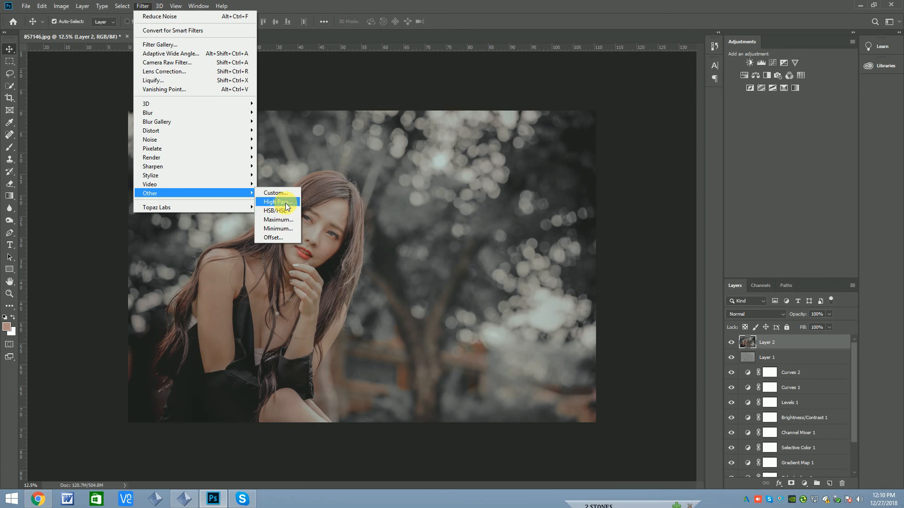
click(352, 206)
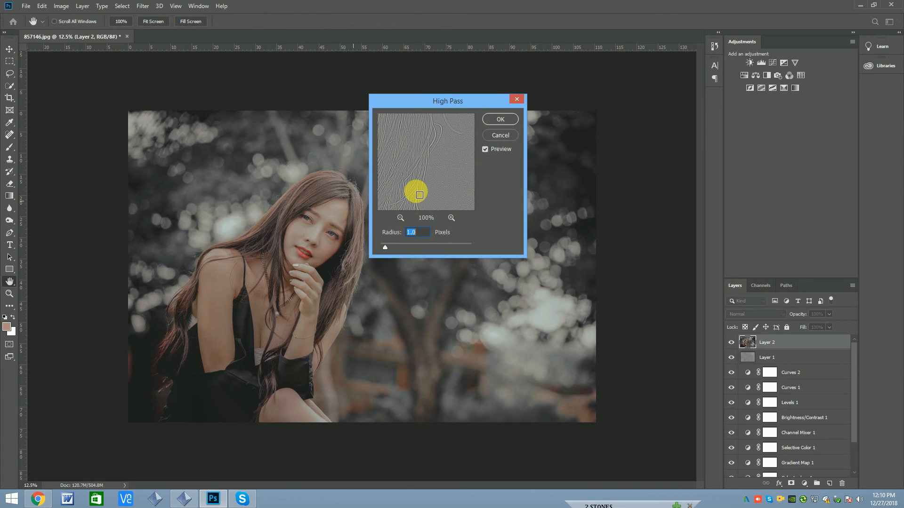
drag(408, 166, 474, 147)
click(501, 119)
key(v)
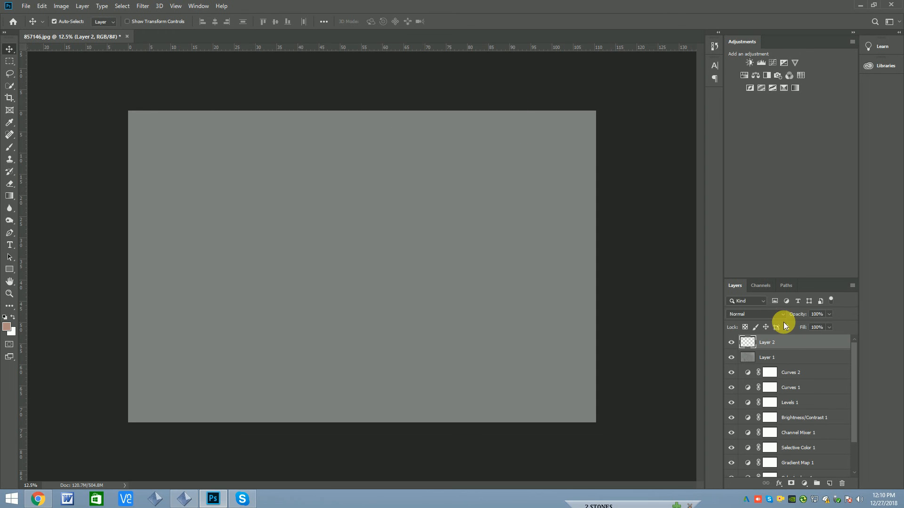
Step: Set the blend mode of the high-pass layer to Soft Light
click(761, 313)
click(742, 375)
key(ctrl+plus)
key(ctrl+plus)
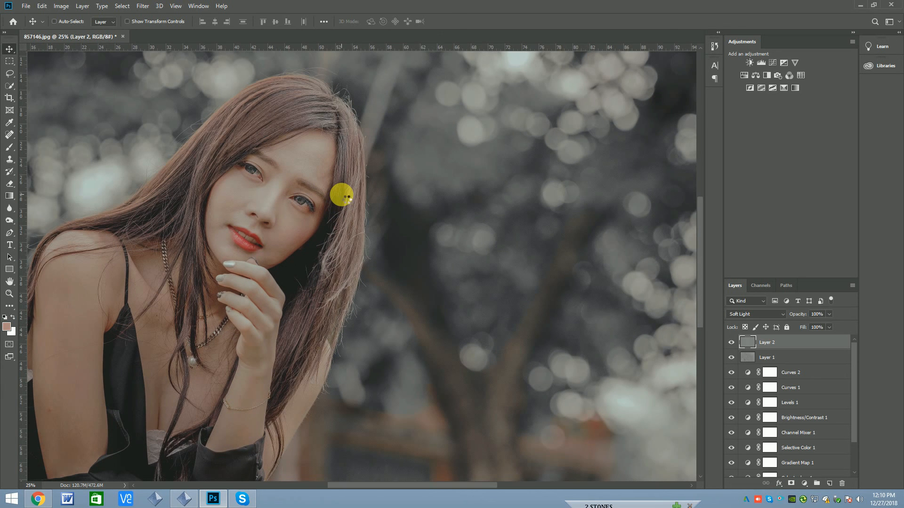
Step: Stamp all visible layers into a new top layer and hide every layer between it and the Background
key(ctrl+shift+alt+e)
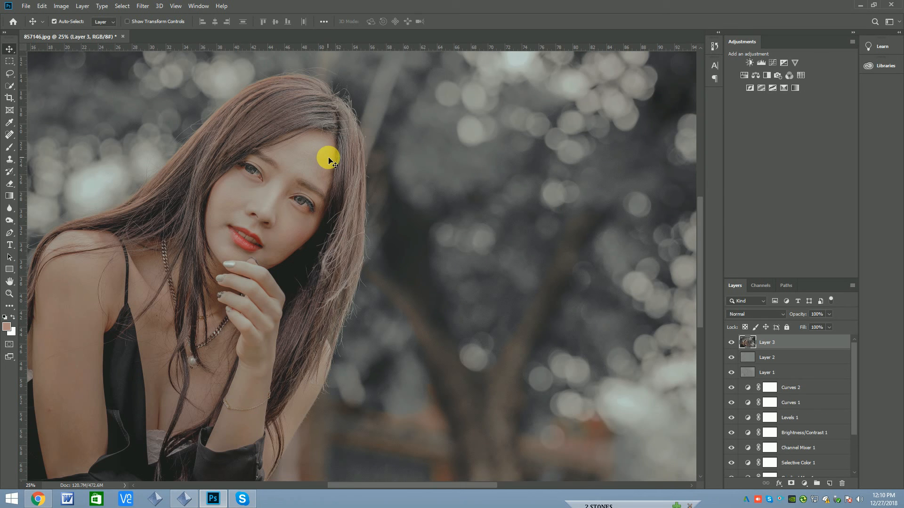
key(ctrl+minus)
key(ctrl+minus)
click(731, 357)
drag(732, 373, 732, 466)
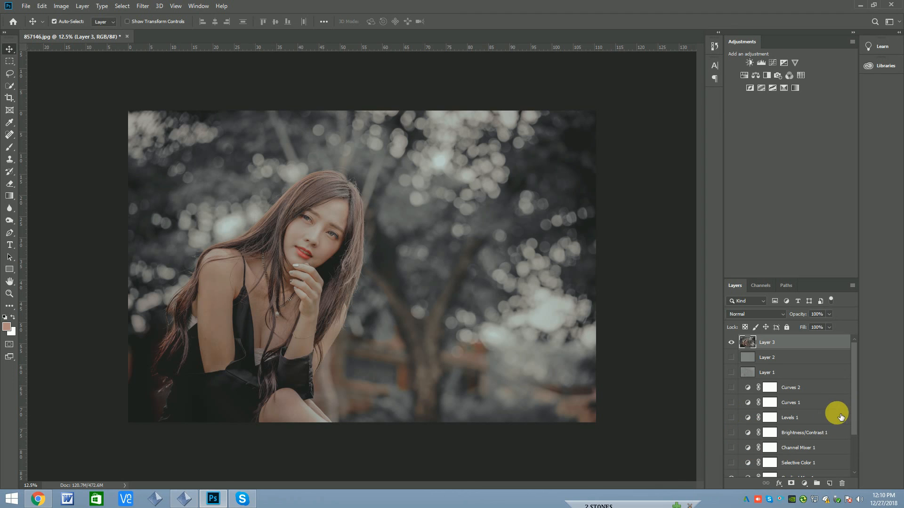
scroll(840, 417, down, 3)
click(731, 454)
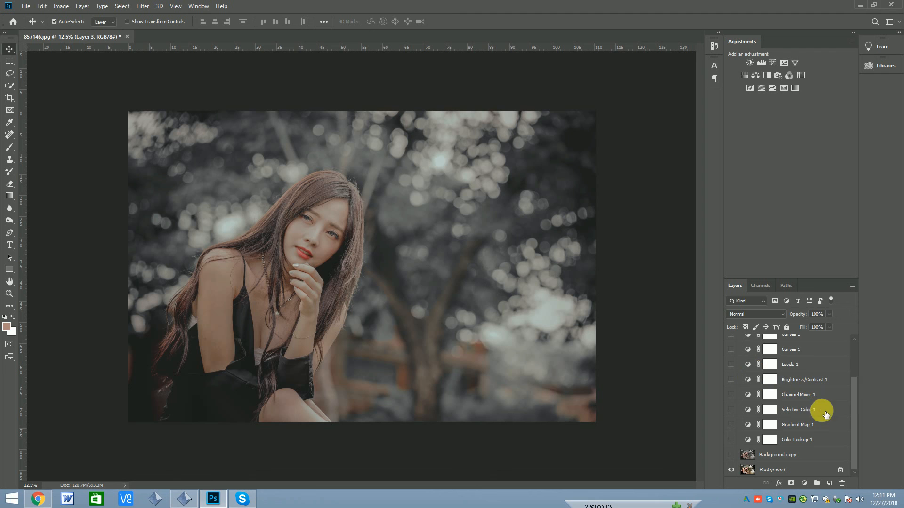
drag(854, 389, 806, 190)
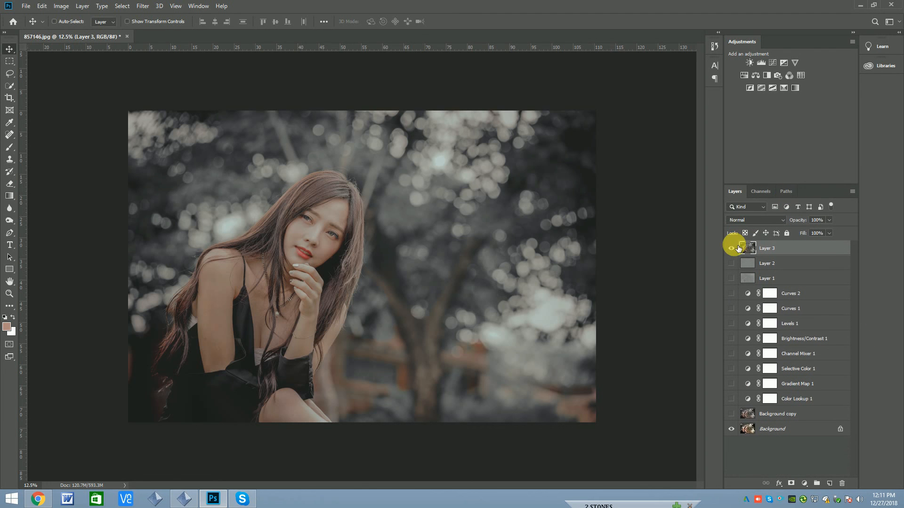
Step: Compare the final graded layer with the original Background photo, both close up on the face and at full view
click(731, 248)
key(ctrl+plus)
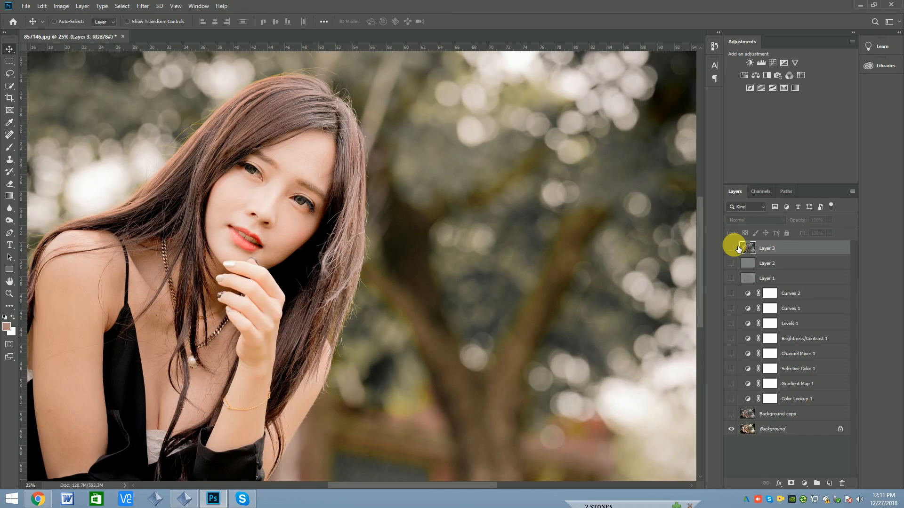
key(ctrl+plus)
click(733, 248)
click(734, 248)
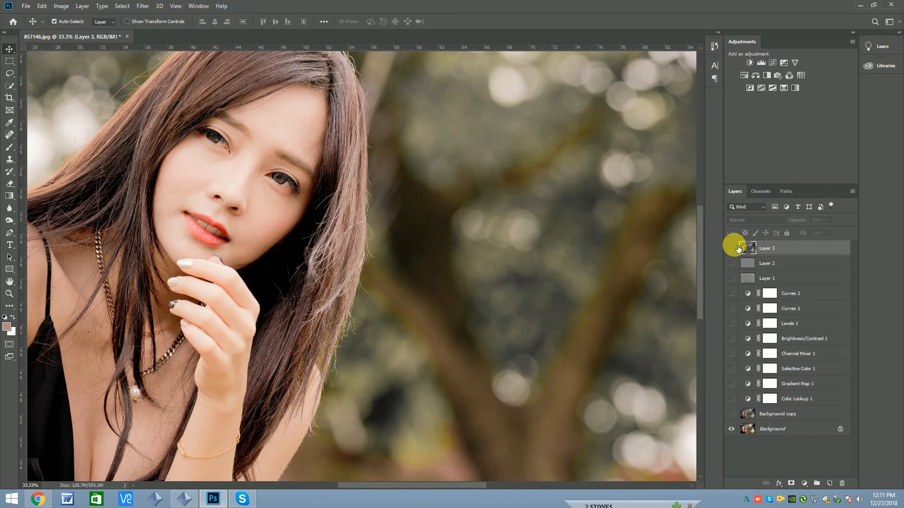
click(731, 248)
key(ctrl+minus)
key(ctrl+minus)
key(ctrl+minus)
key(ctrl+minus)
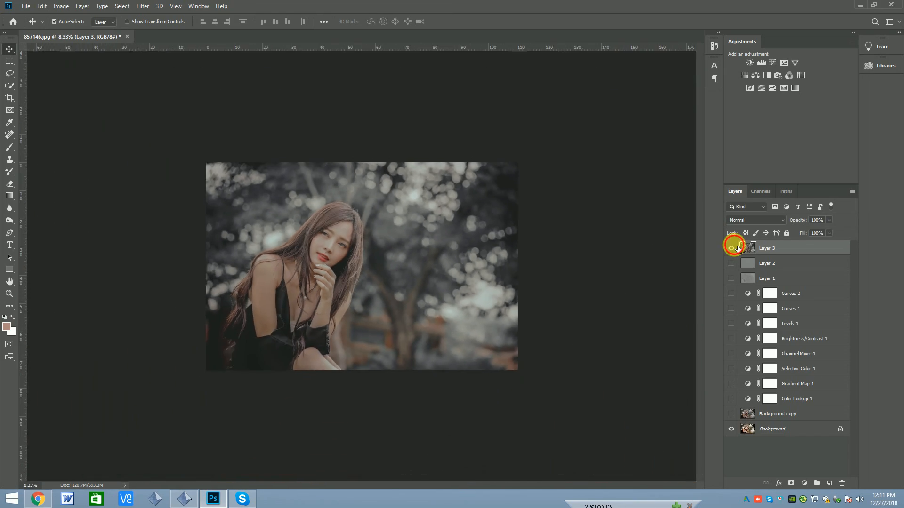
click(732, 248)
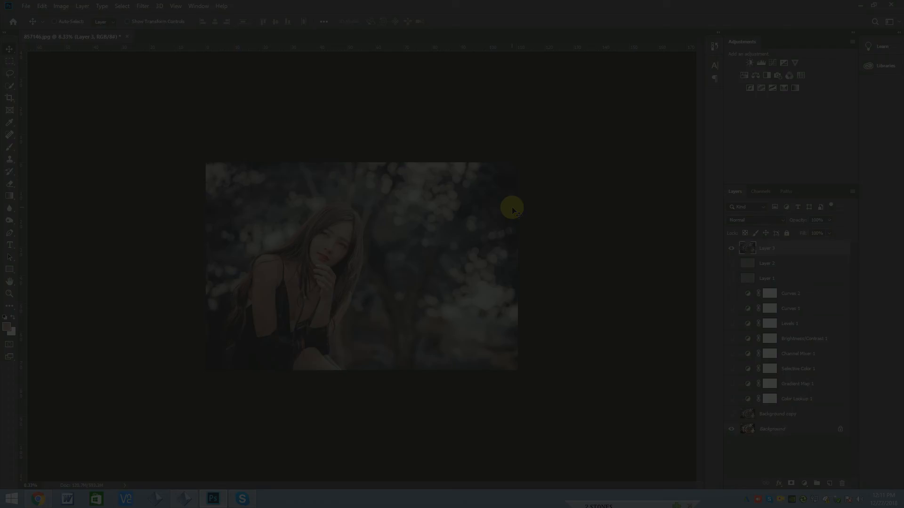